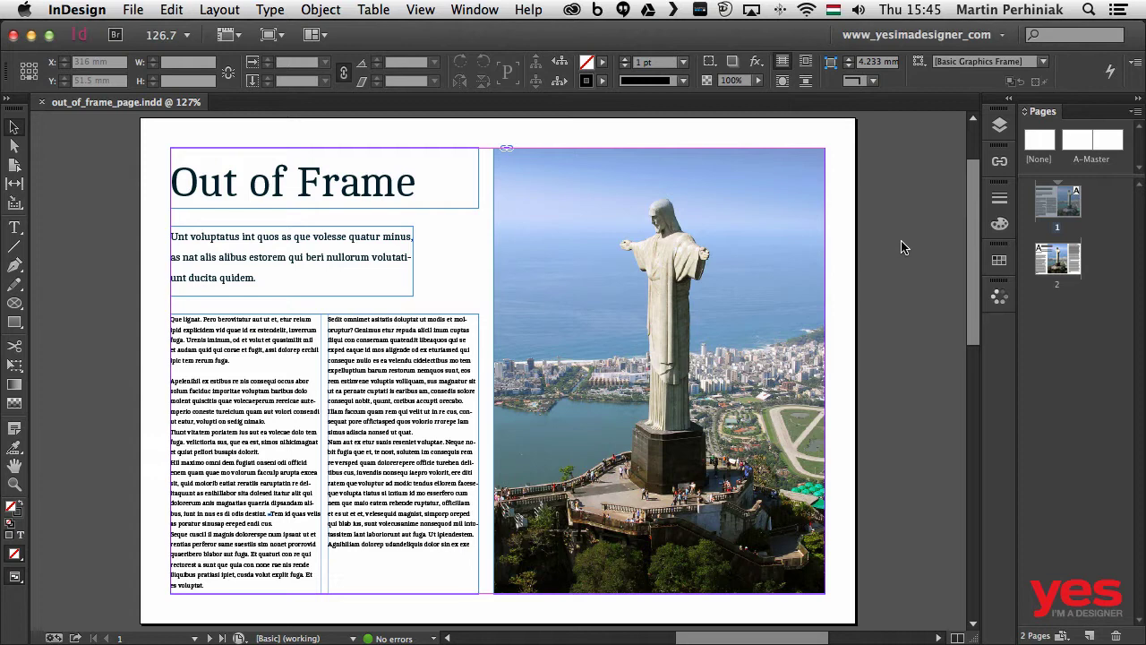
- Switch to Preview mode, go to page 2 and select its statue photo frame
left_click(710, 215)
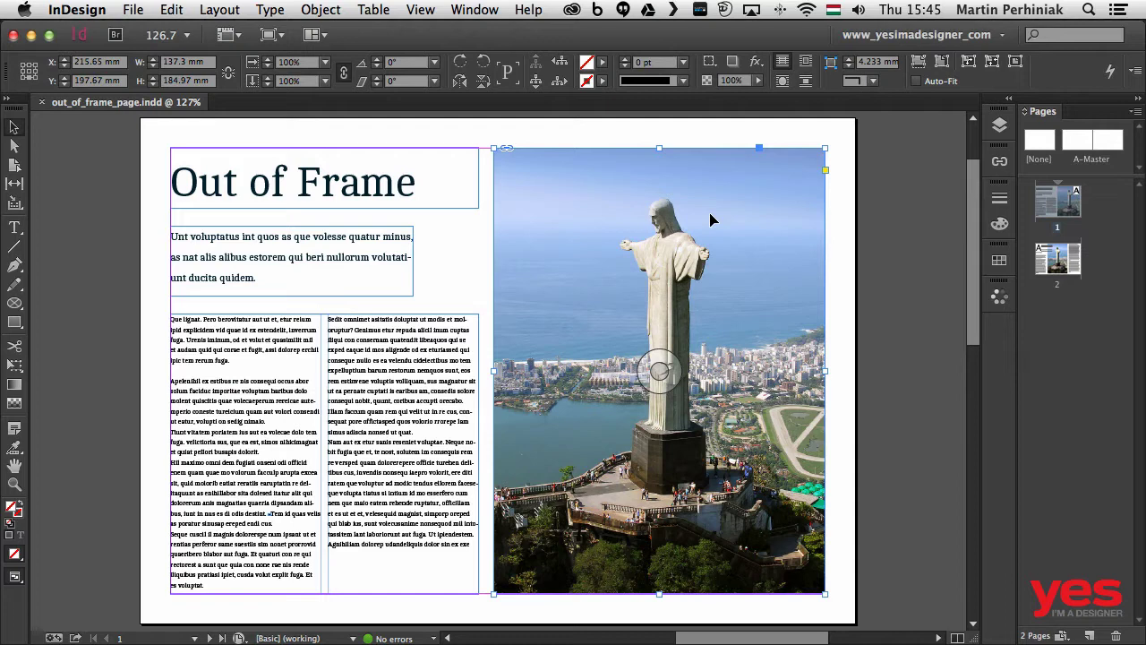
left_click(901, 225)
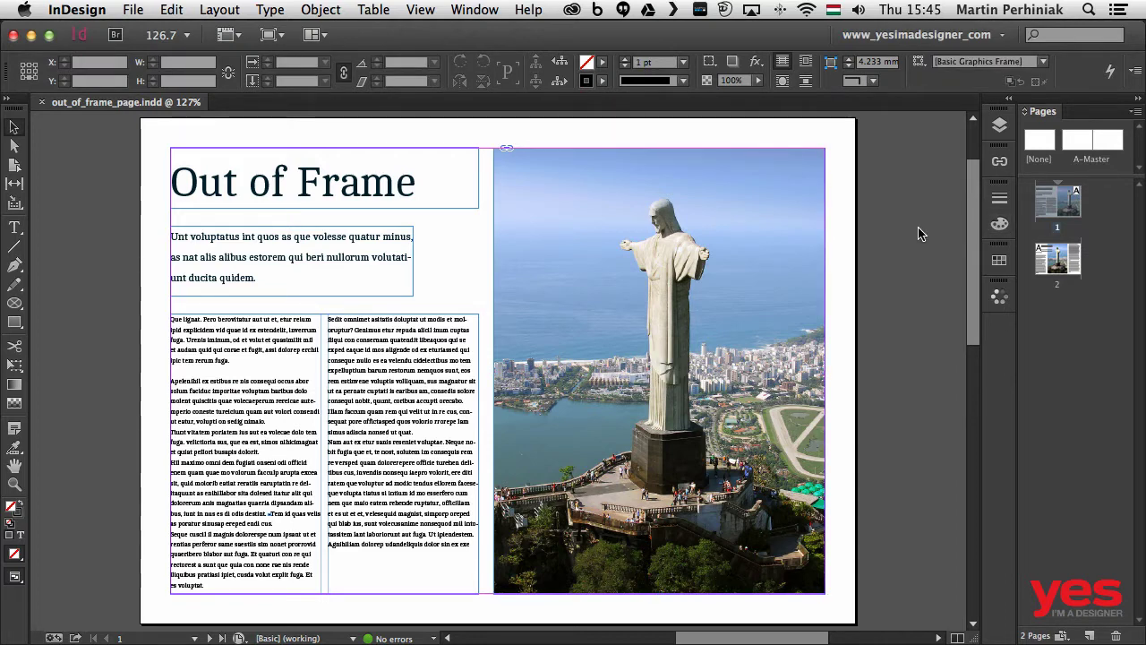
key("w")
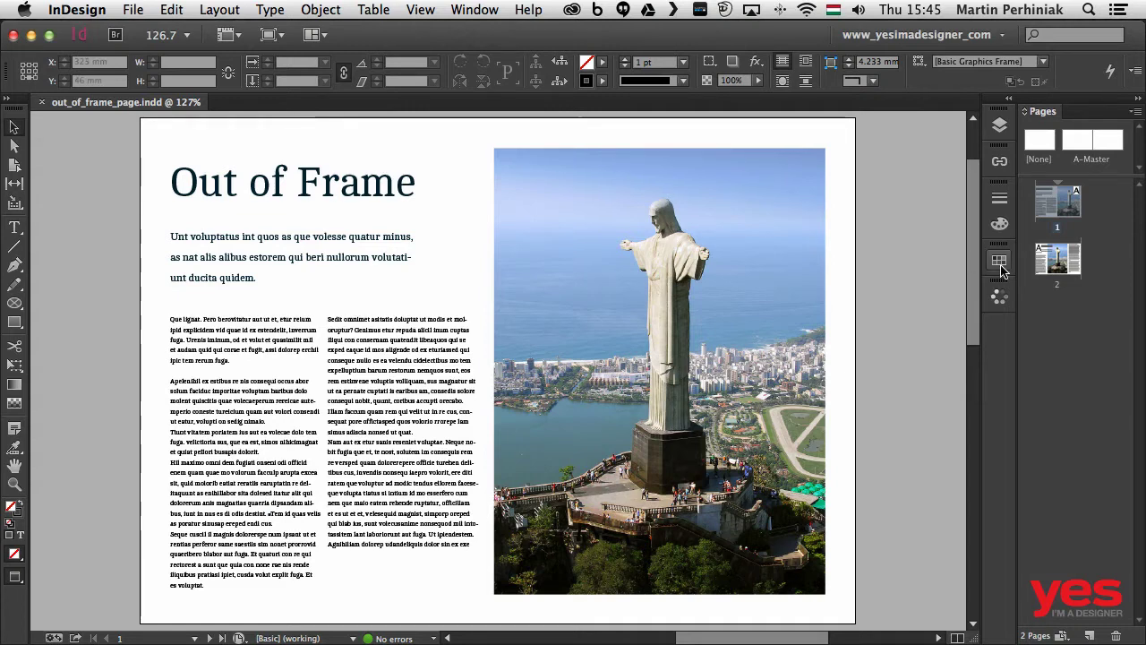
double_click(1059, 268)
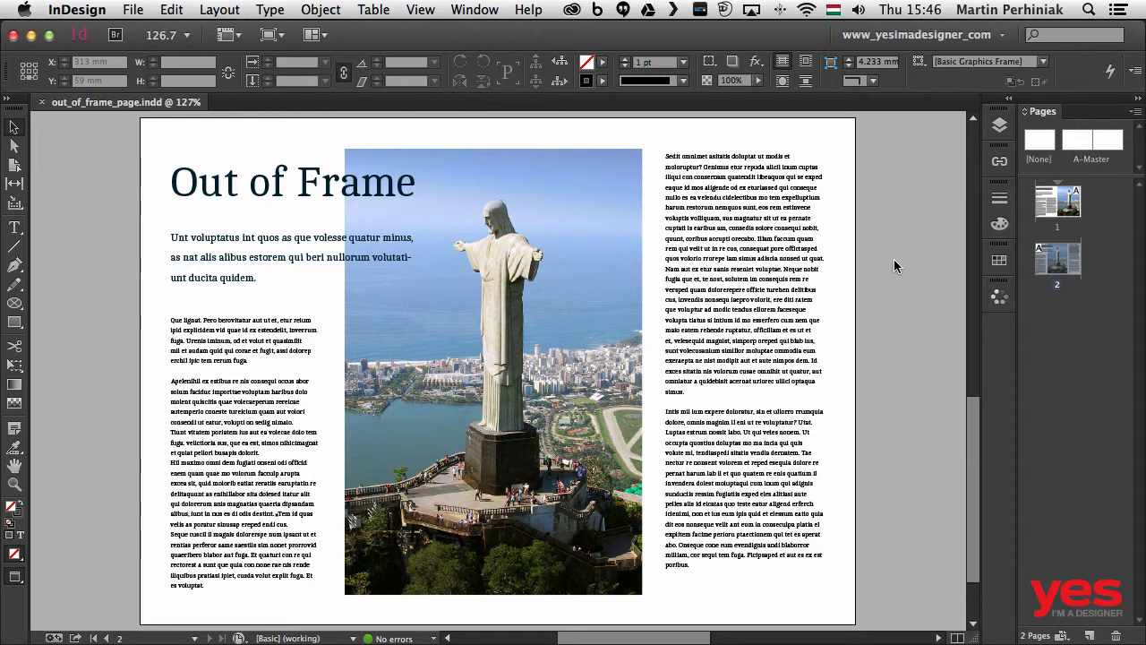
left_click(569, 230)
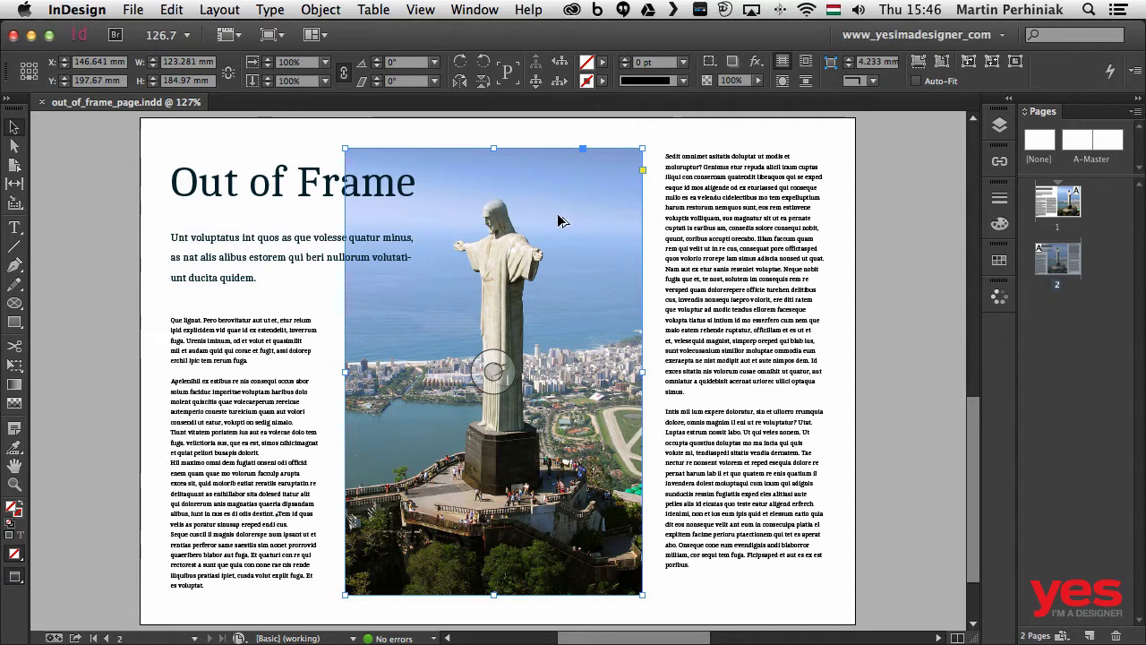
- Open the original in Photoshop and Quick Select the statue's body, arms and sides
double_click(559, 220, "alt")
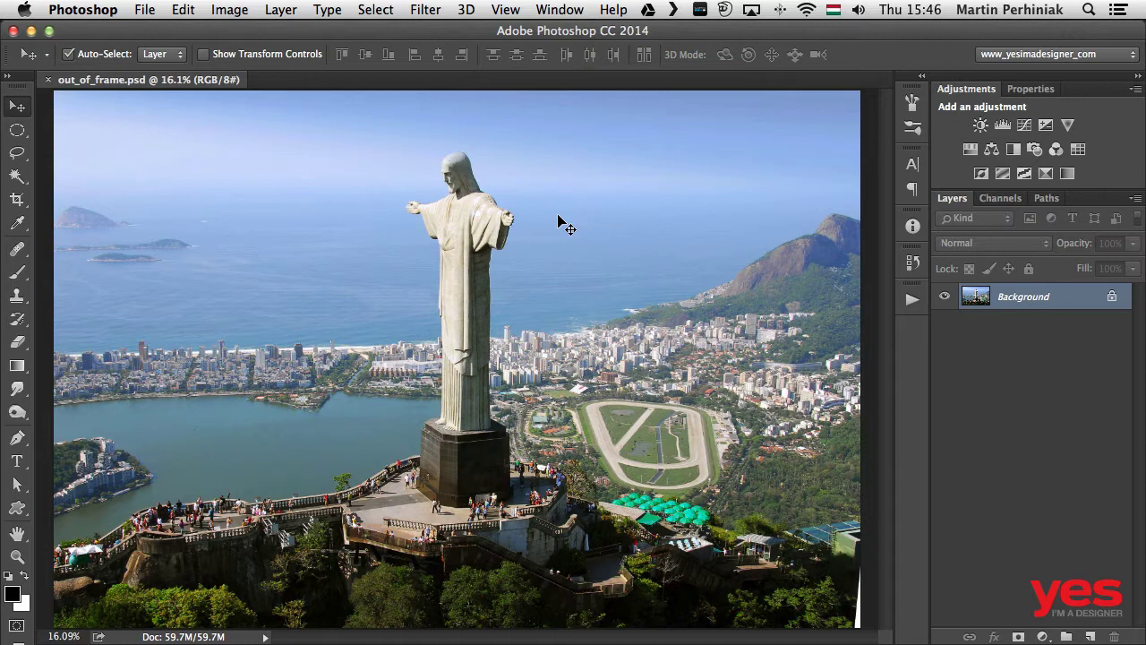
left_click(15, 183)
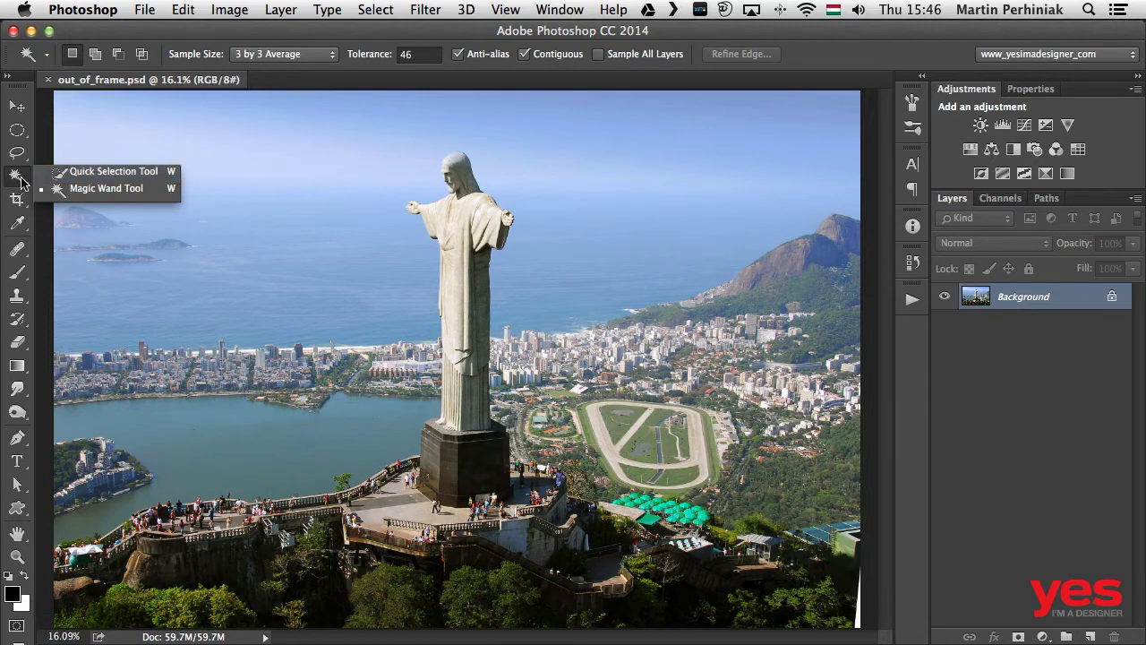
left_click(71, 174)
mouse_move(464, 278)
left_mouse_down()
mouse_move(461, 225)
mouse_move(437, 216)
mouse_move(462, 184)
mouse_move(449, 161)
mouse_move(469, 219)
mouse_move(455, 197)
mouse_move(494, 232)
mouse_move(507, 218)
mouse_move(471, 258)
mouse_move(450, 356)
left_mouse_up()
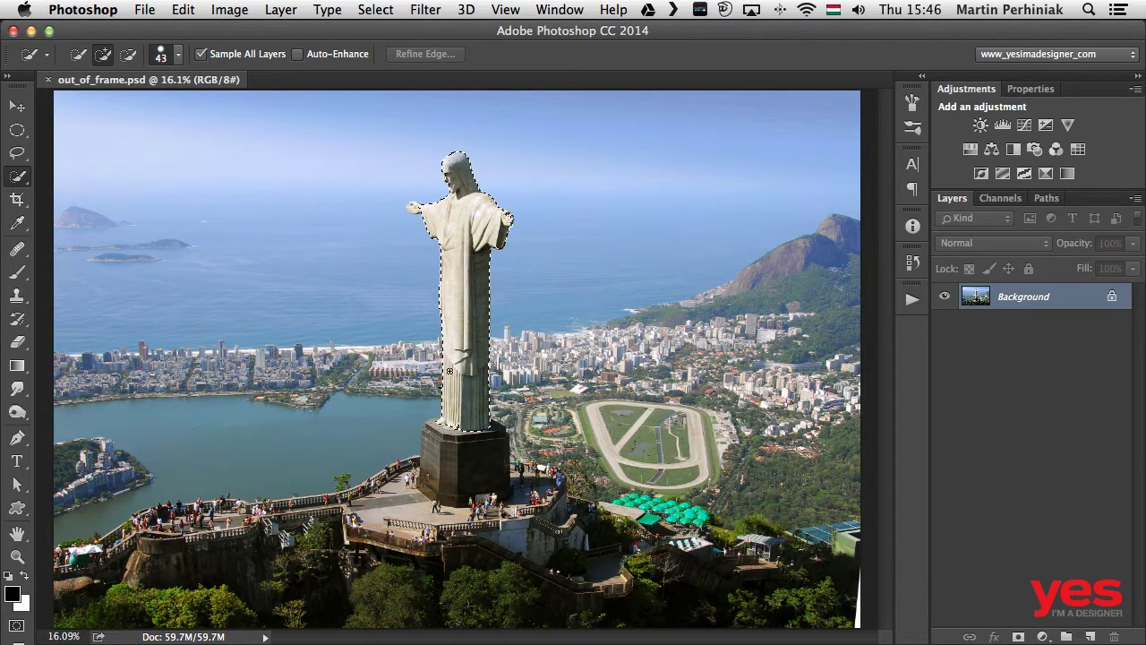
mouse_move(448, 259)
left_mouse_down()
mouse_move(428, 207)
mouse_move(415, 212)
mouse_move(477, 222)
left_mouse_up()
- Zoom in to refine the selection, adding the right fist and trimming sky beneath it
mouse_move(450, 182)
left_mouse_down()
mouse_move(564, 182)
mouse_move(526, 182)
left_mouse_up()
mouse_move(444, 153)
left_mouse_down()
mouse_move(493, 148)
mouse_move(448, 157)
mouse_move(473, 294)
left_mouse_up()
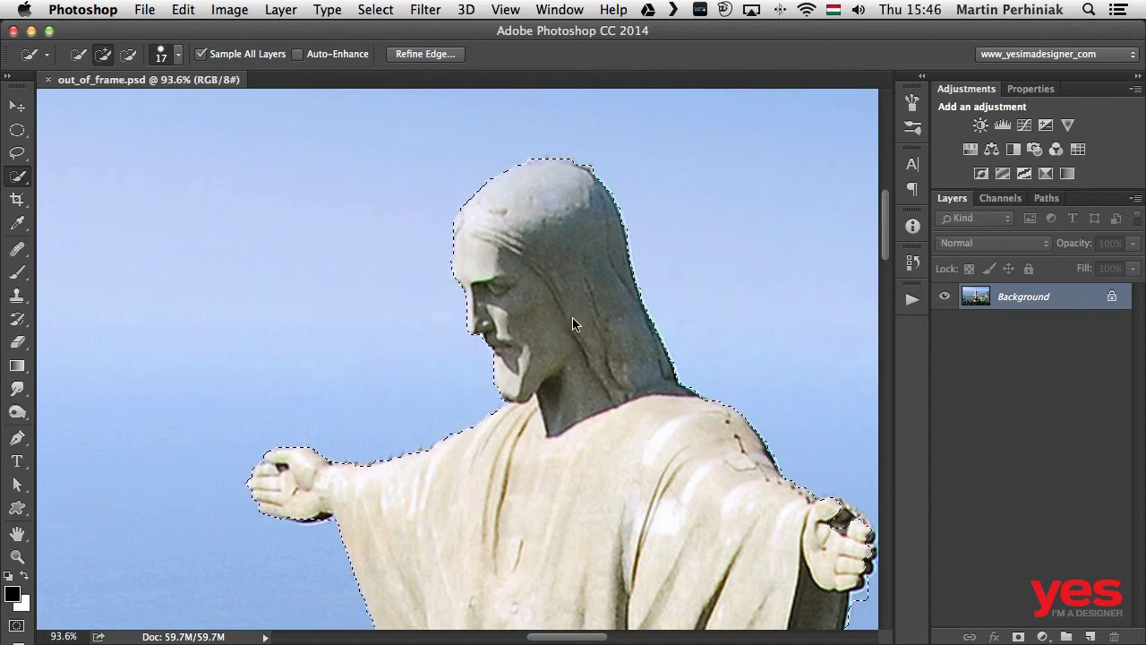
left_click_drag(675, 430, 512, 296)
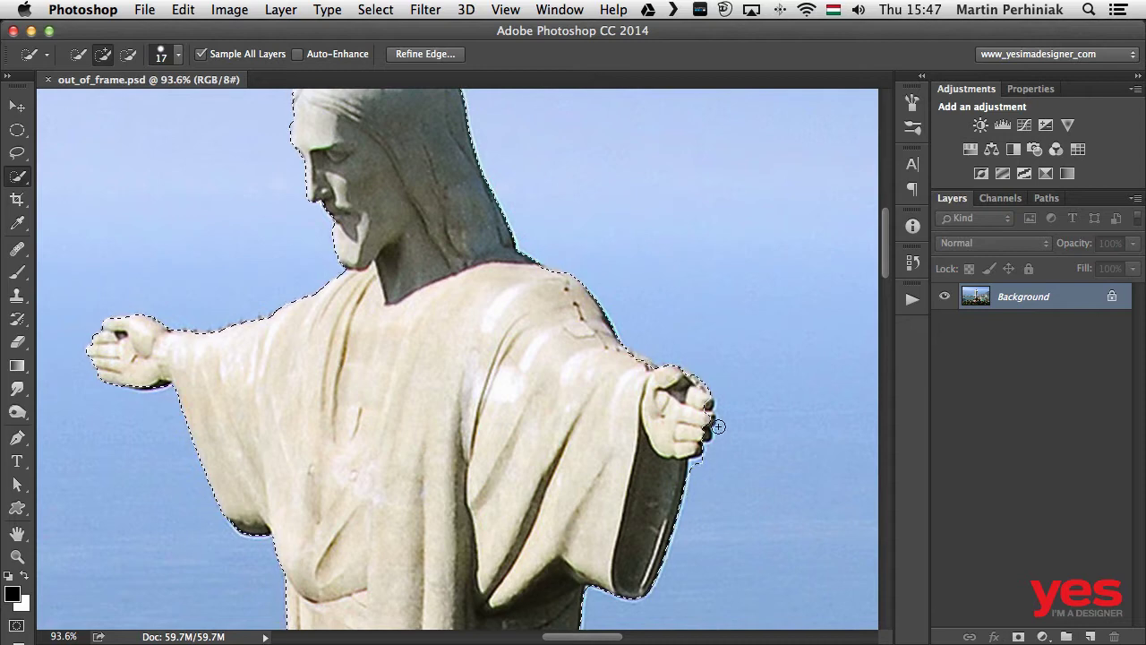
left_click_drag(706, 406, 704, 463)
left_click_drag(417, 456, 389, 338)
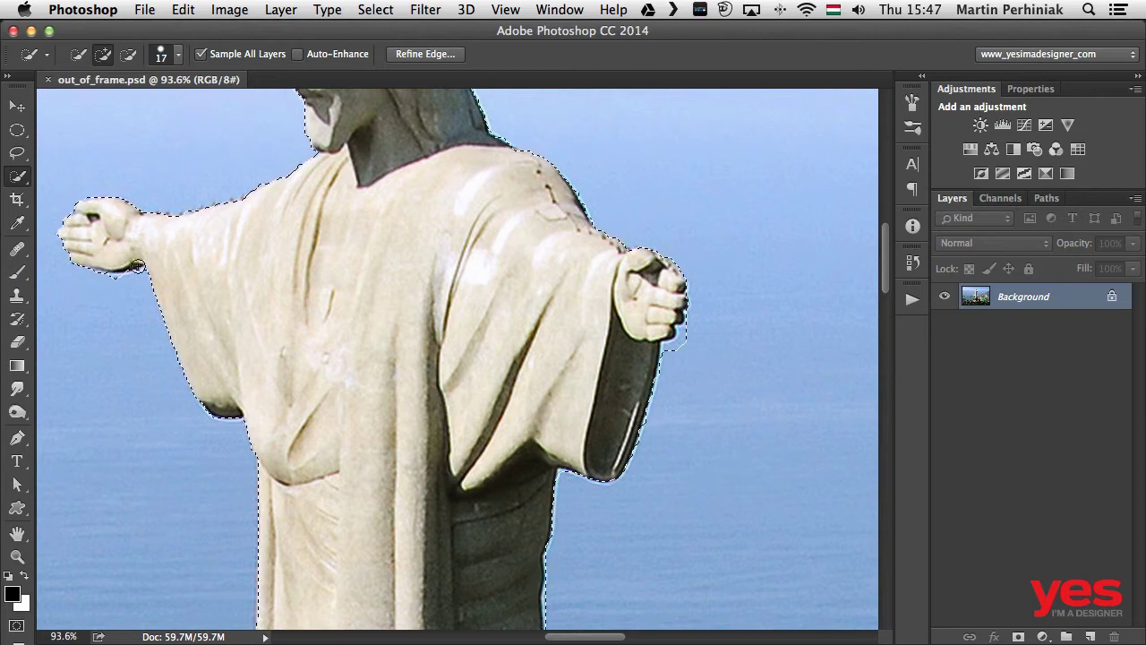
key("alt")
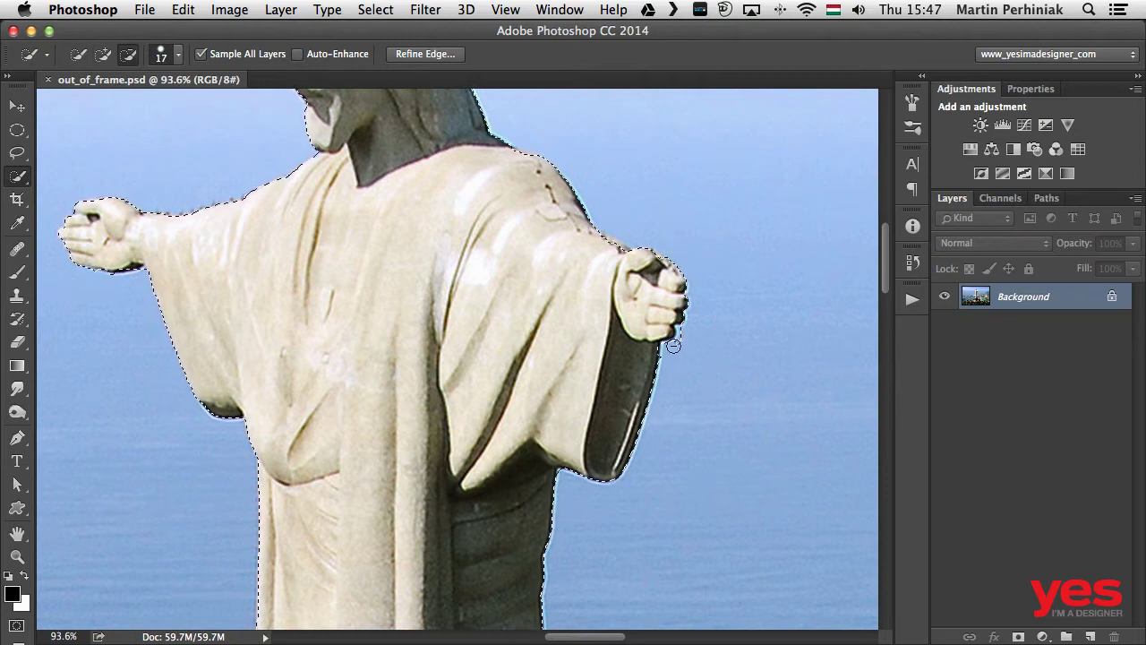
left_click(674, 330, "alt")
scroll(387, 399, "down", 5)
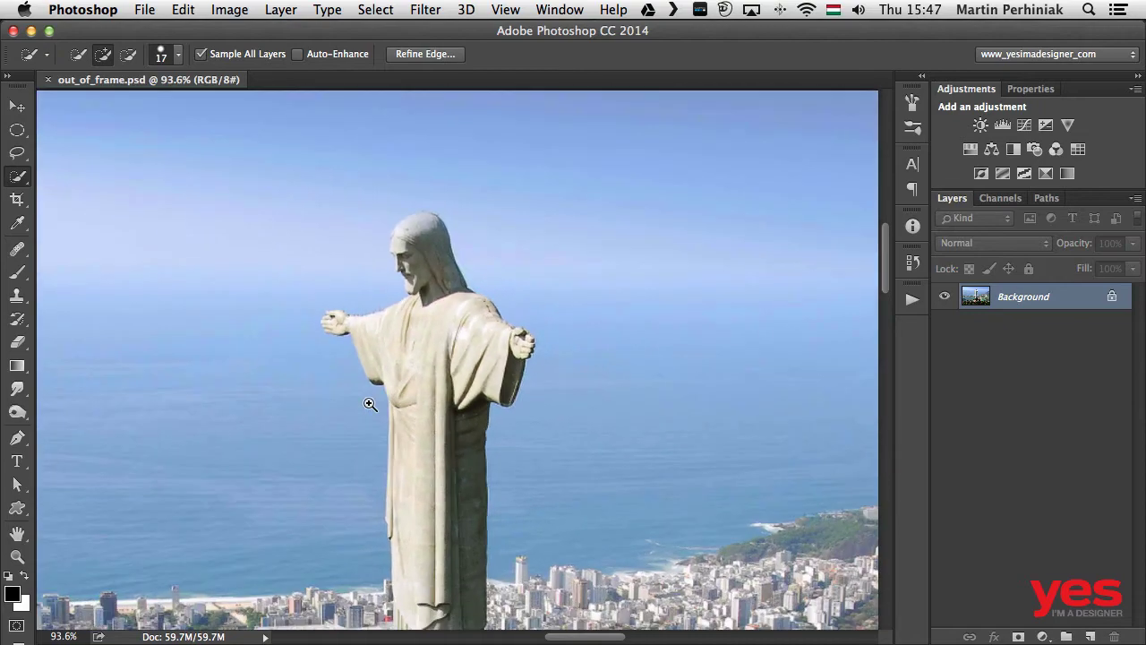
scroll(388, 402, "up", 6)
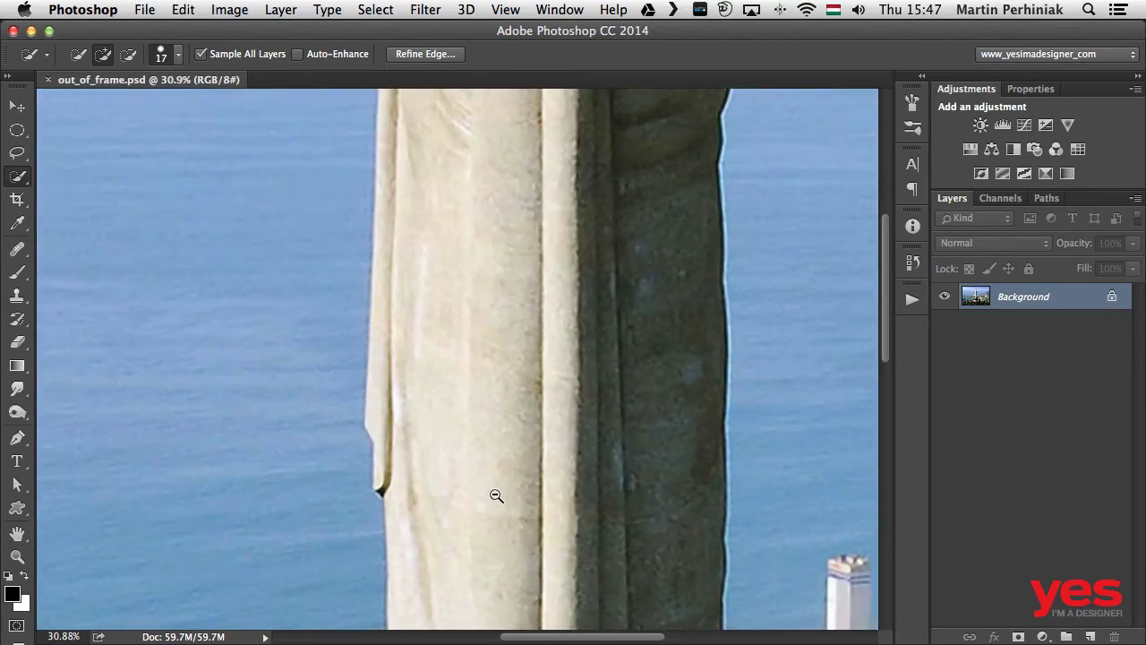
- Fit the image on screen and add a layer mask from the statue selection
key("super+0")
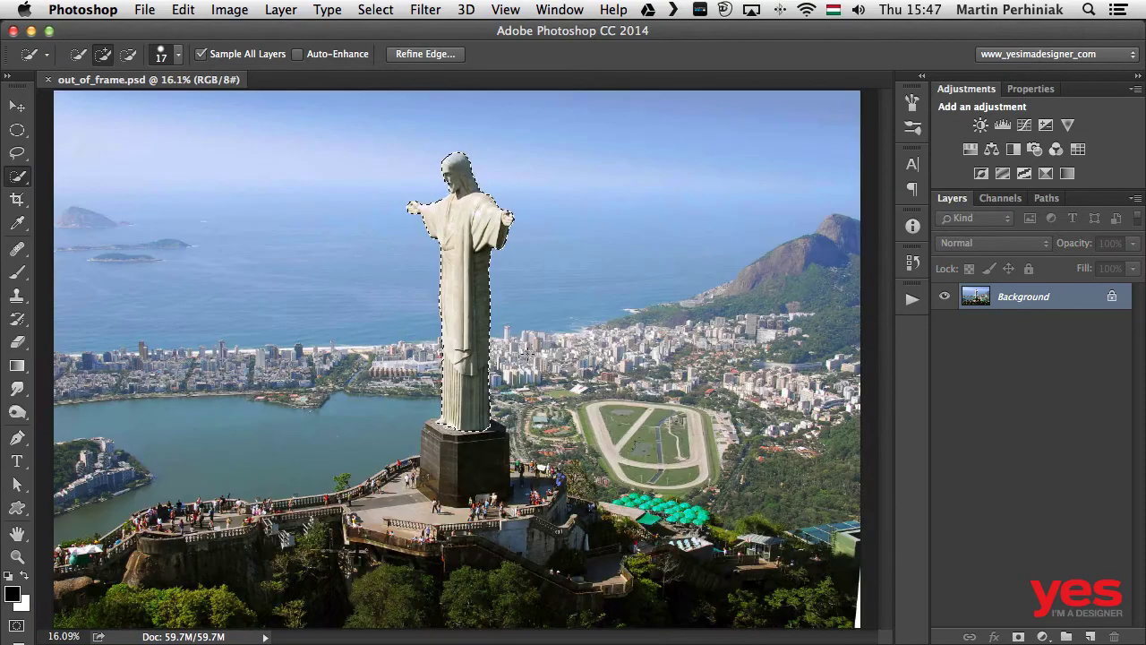
scroll(456, 211, "up", 2)
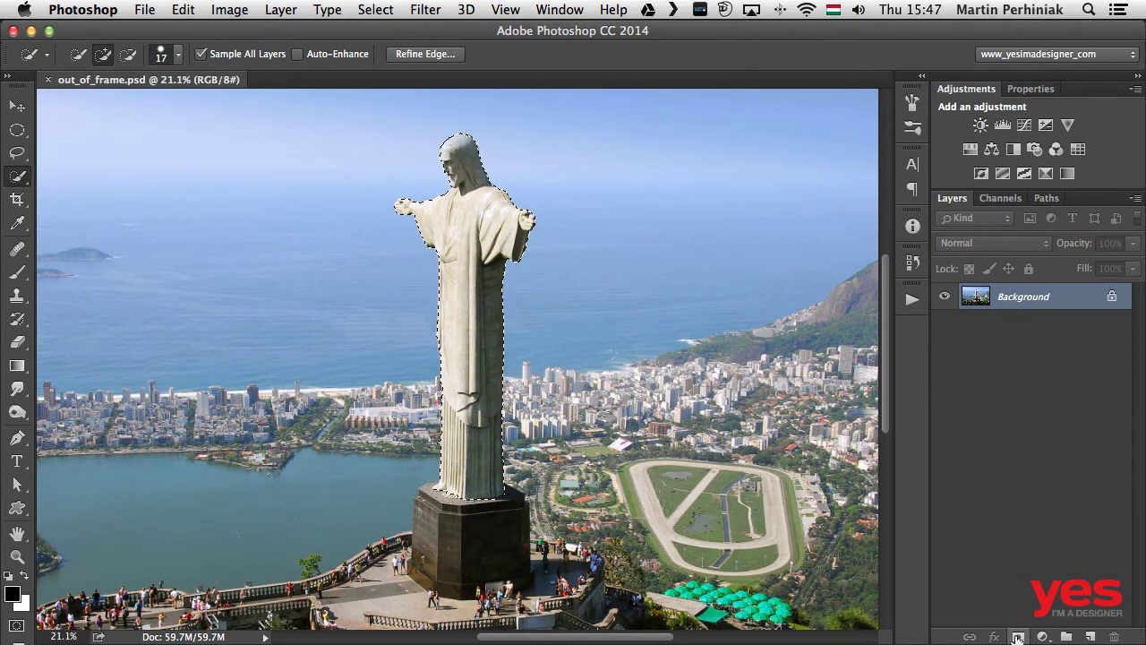
left_click(1018, 637)
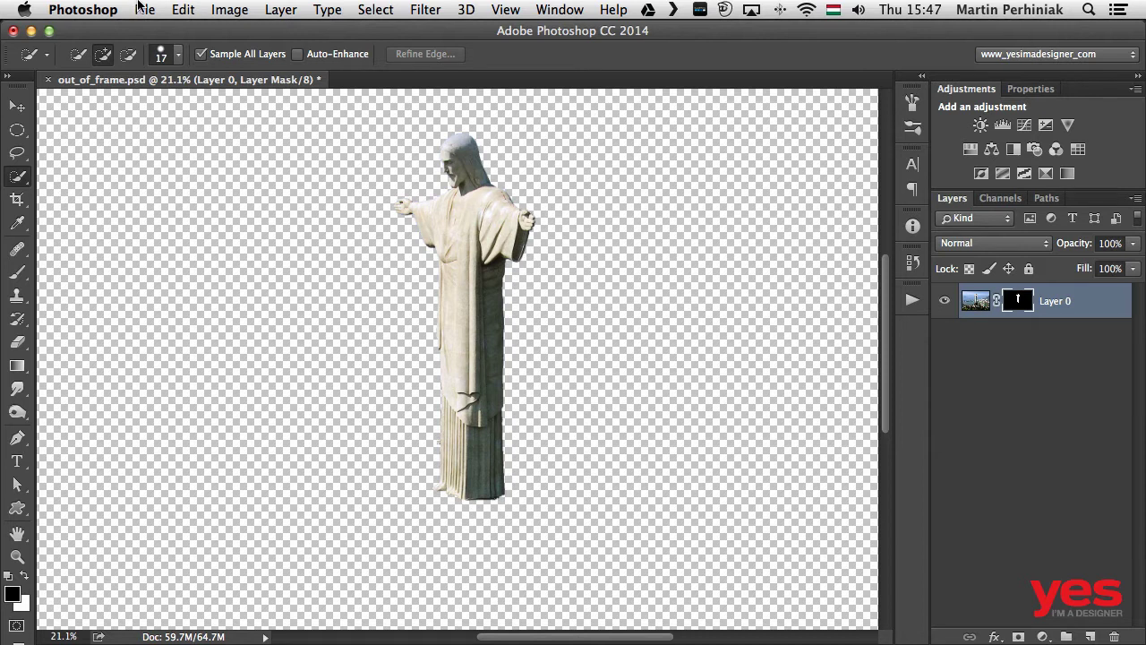
- Save the image as out_of_frame_masked.psd, then switch back to InDesign
left_click(144, 9)
left_click(222, 194)
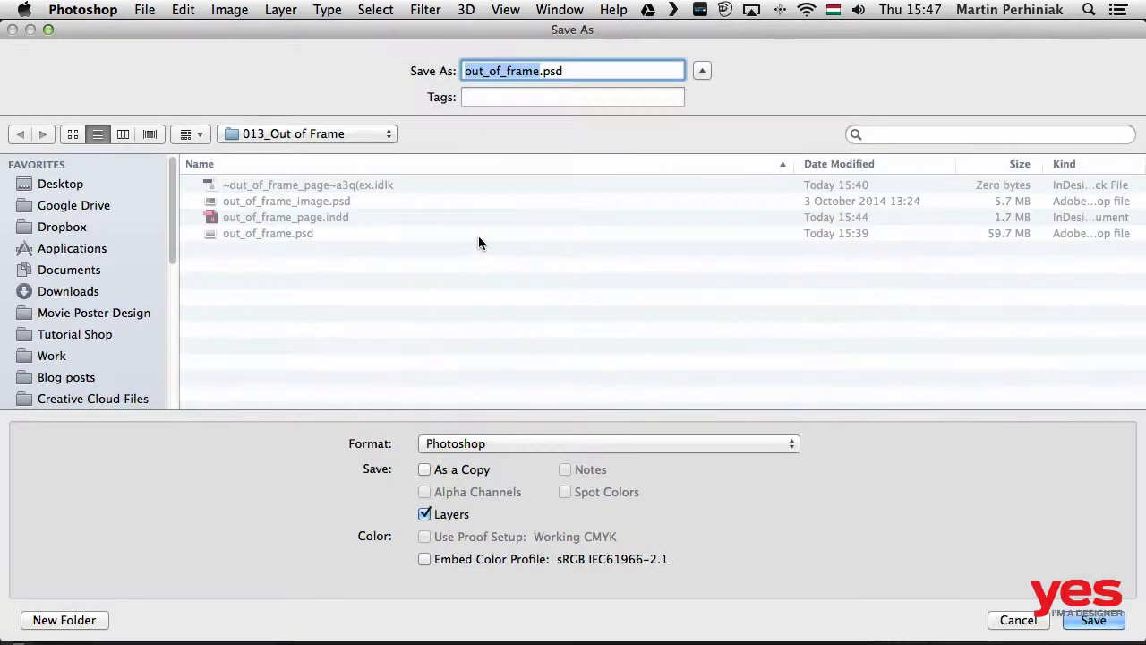
key("Right")
type("_masked")
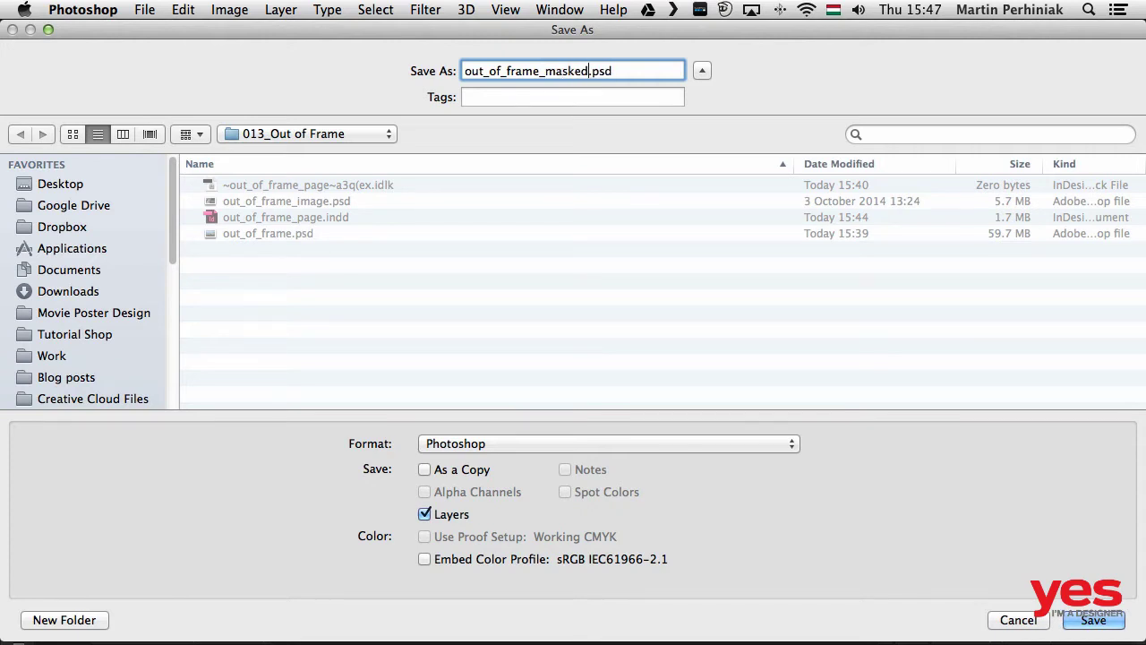
key("Return")
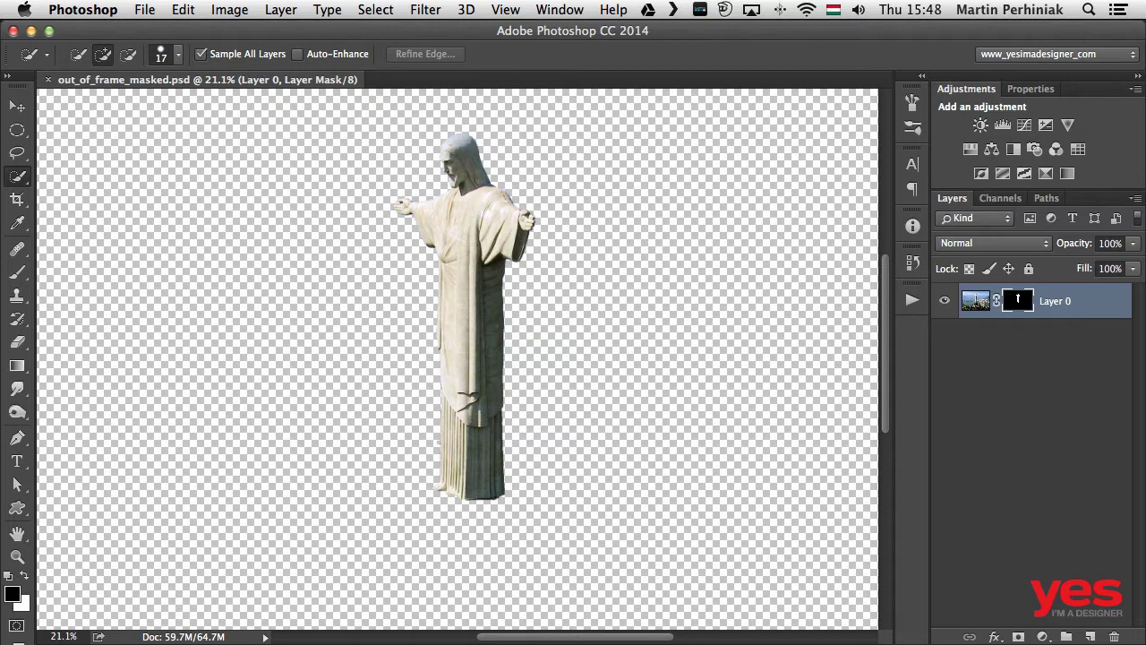
key("super+Tab")
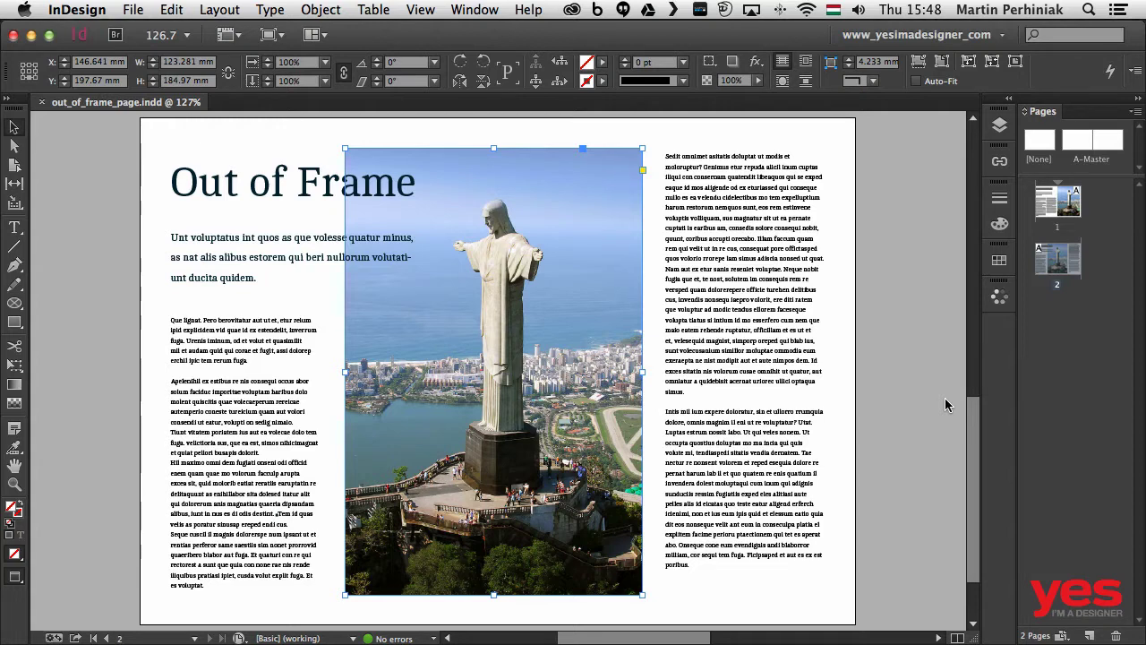
- Select all page objects and scale the whole layout up toward both corners
left_click(899, 358)
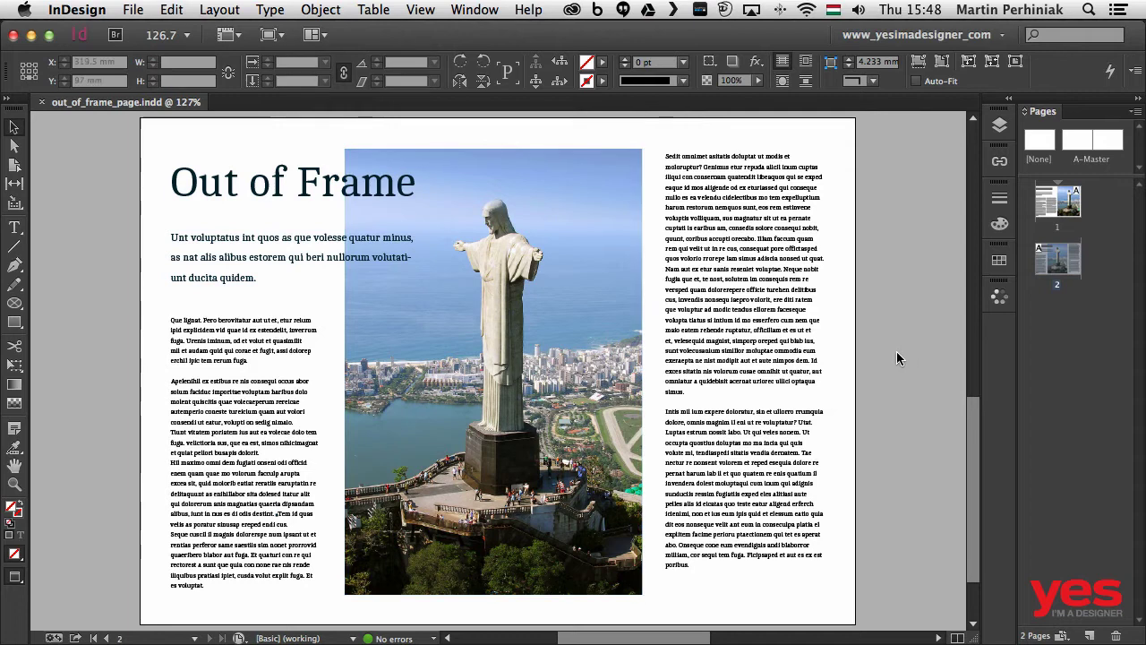
left_click(534, 315)
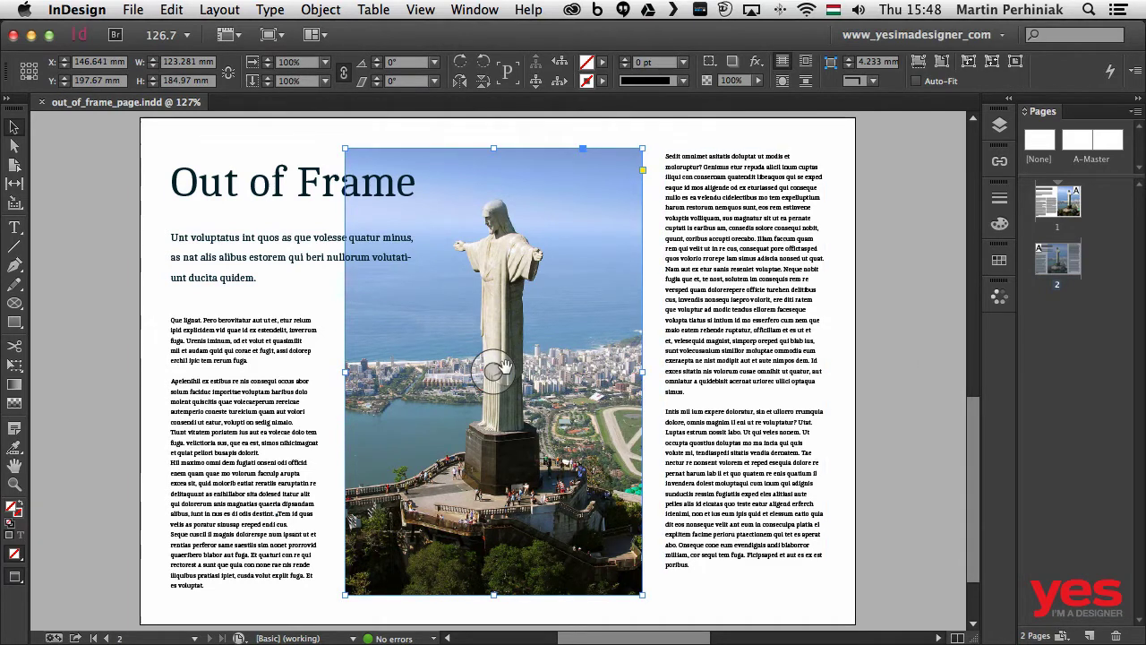
key("super+a")
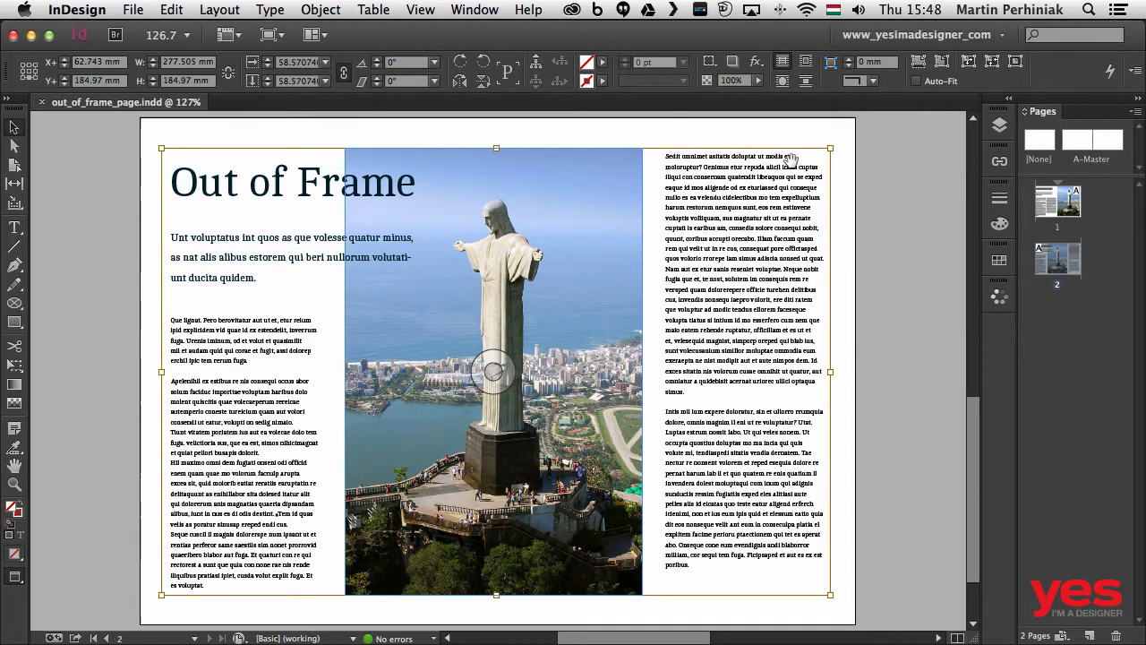
left_click_drag(831, 148, 875, 118)
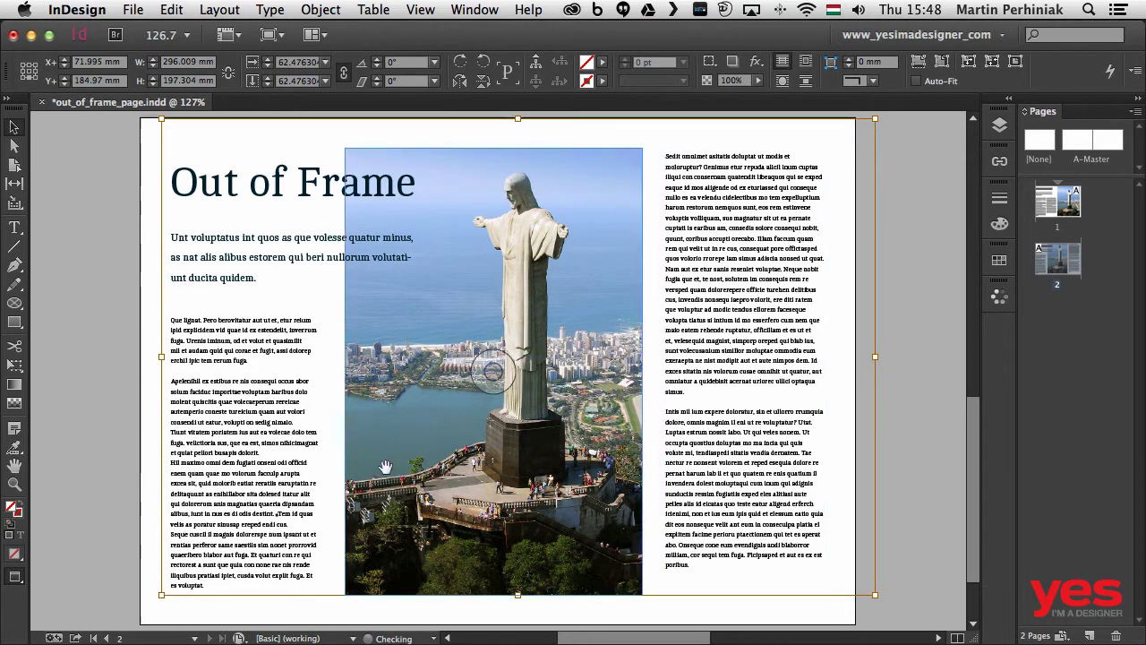
left_click_drag(162, 594, 137, 611)
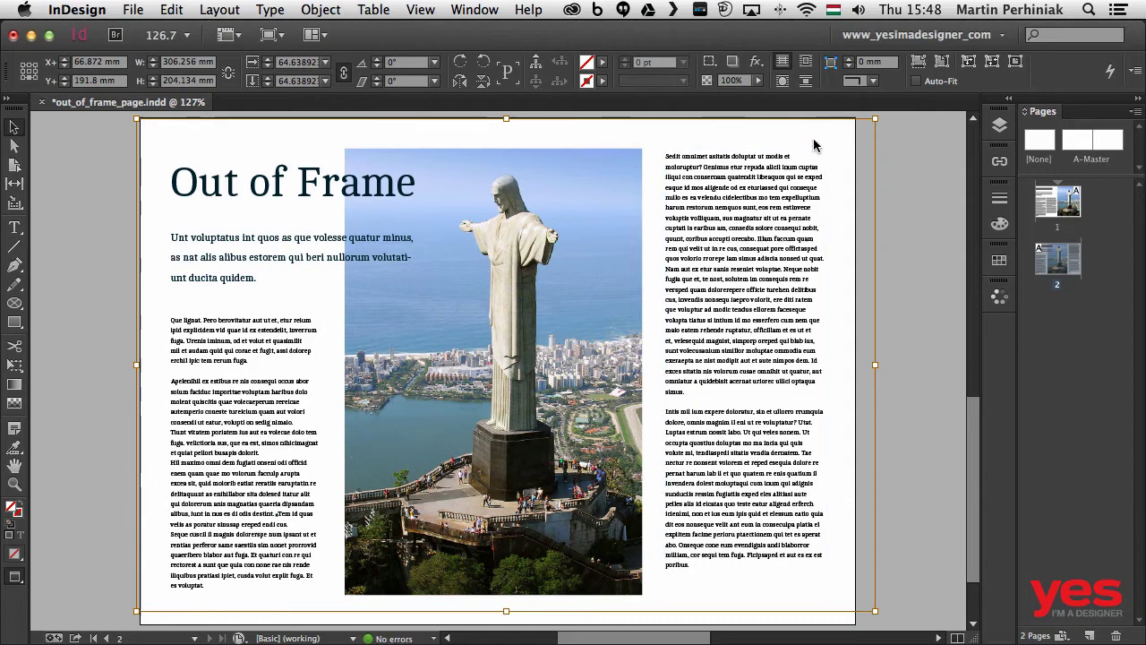
key("super+minus")
key("super+minus")
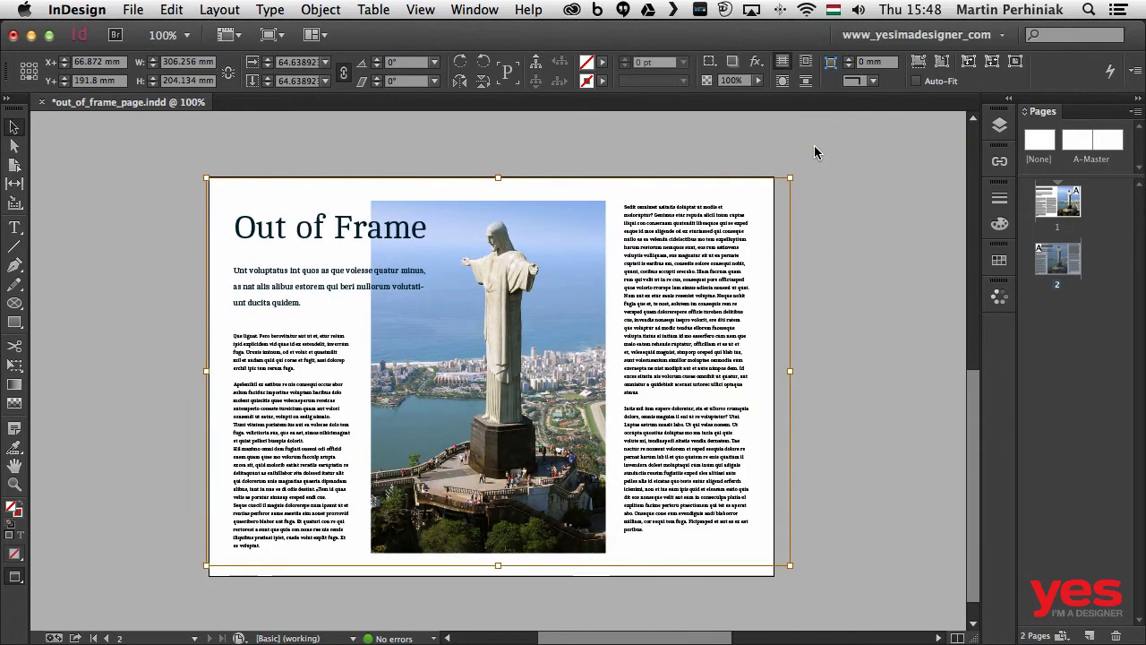
left_click_drag(789, 177, 844, 140)
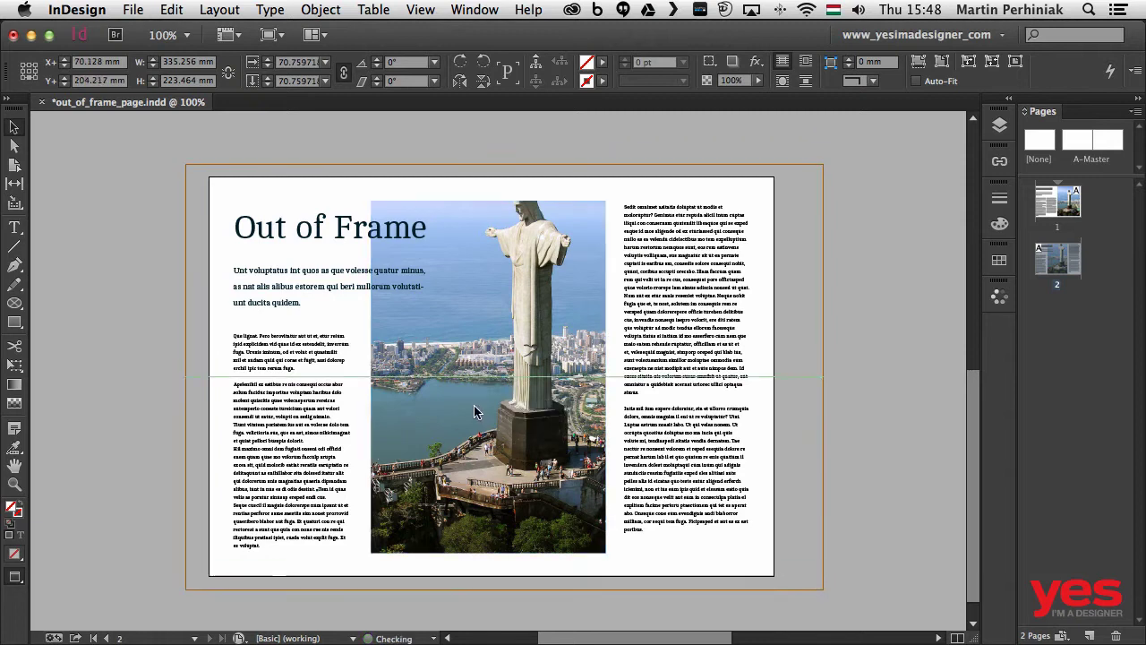
- Shift the photo down-left within its frame, zoom in, and select the statue frame
left_click_drag(495, 381, 474, 406)
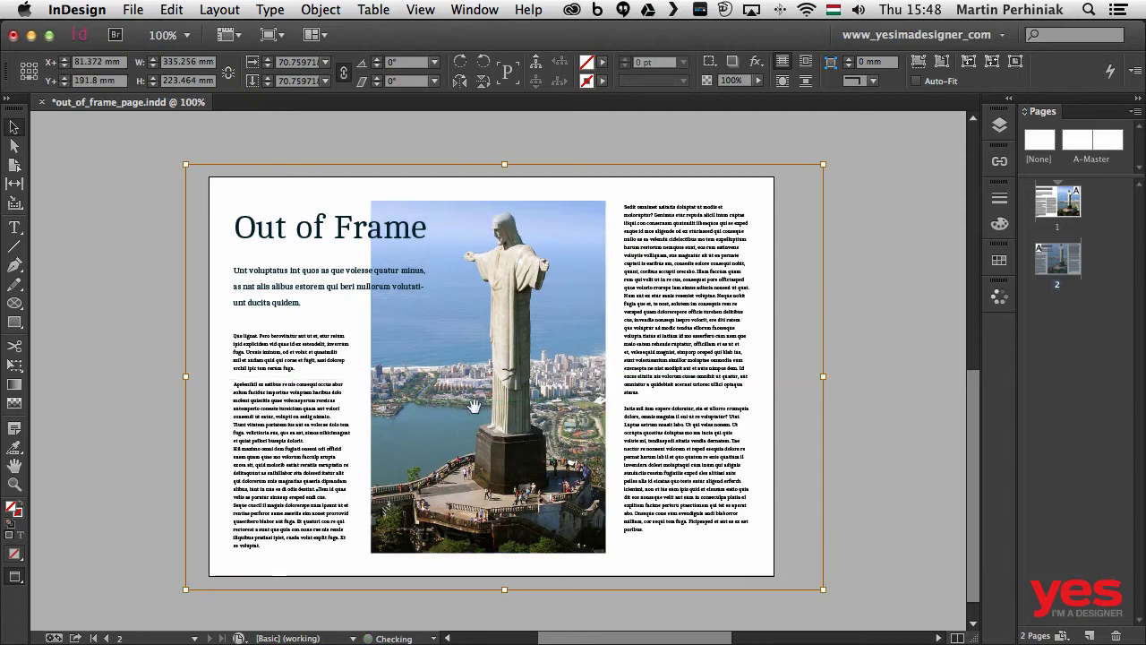
left_click(917, 387)
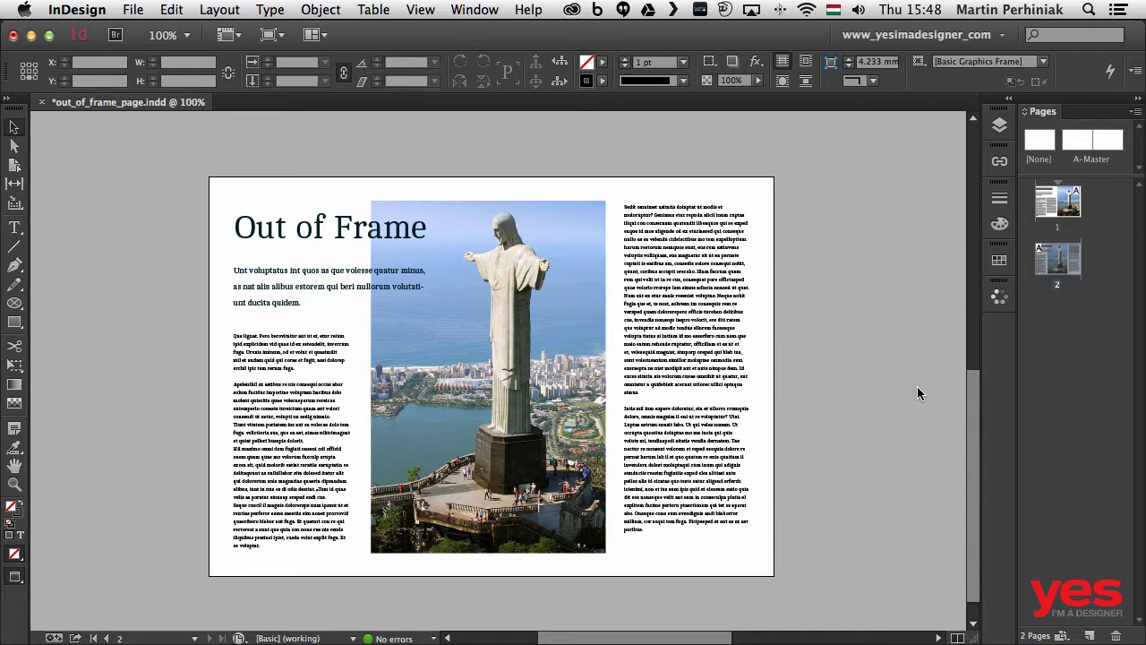
key("super+equal")
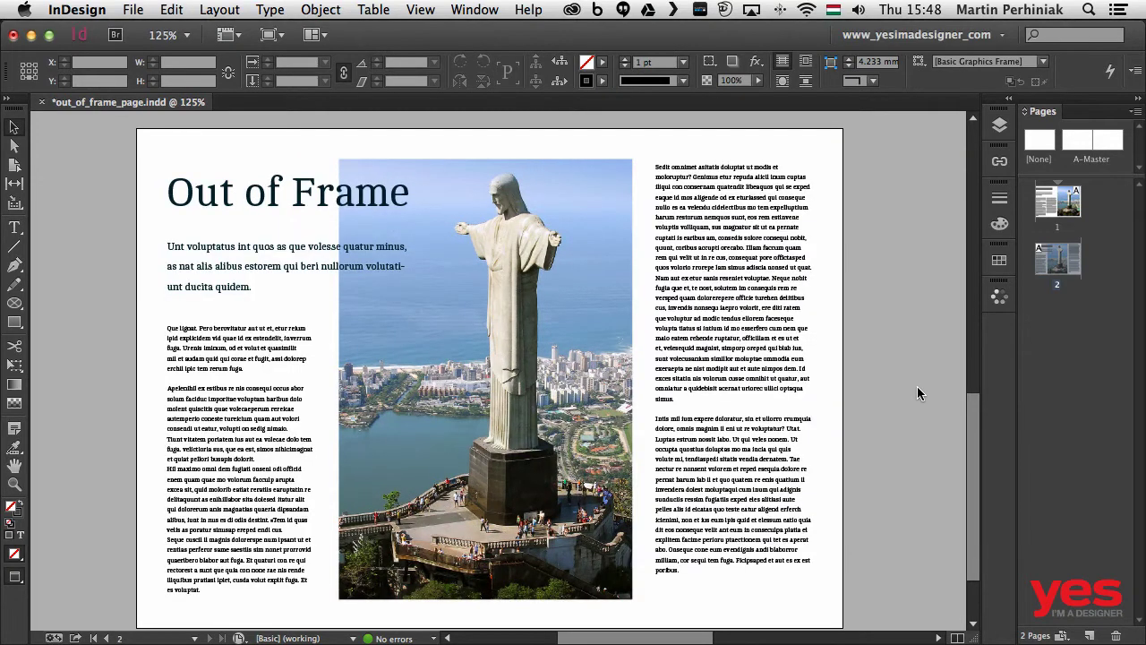
scroll(865, 379, "down", 1)
left_click(625, 314)
- Copy the statue photo frame and Paste in Place over the original
left_click(624, 311)
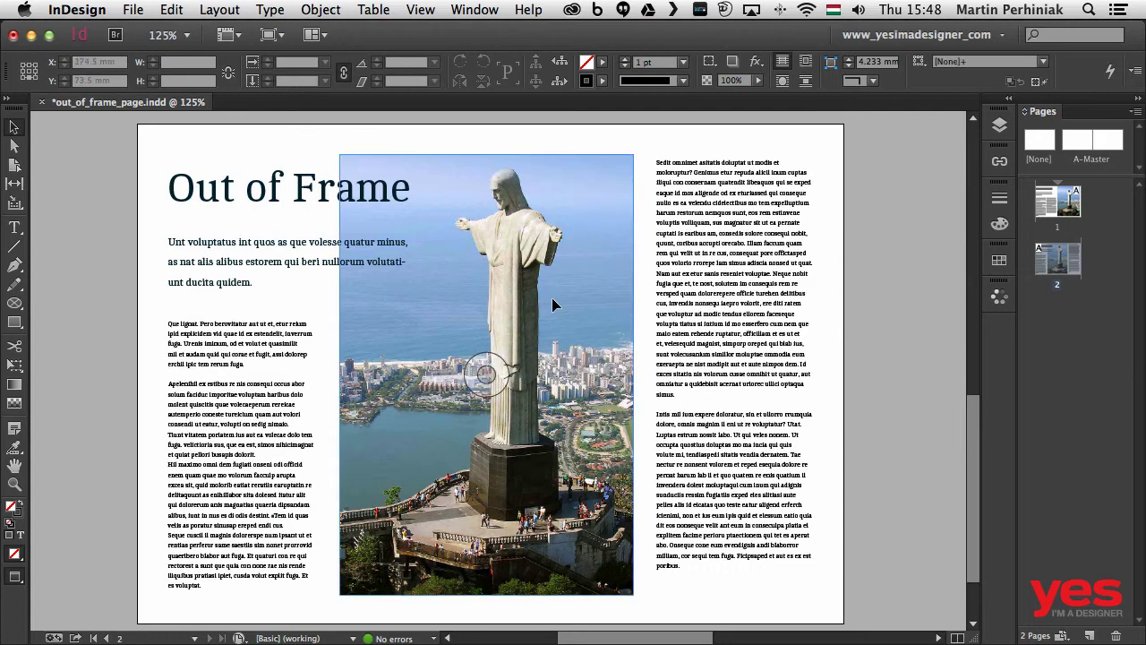
left_click(171, 10)
left_click(192, 94)
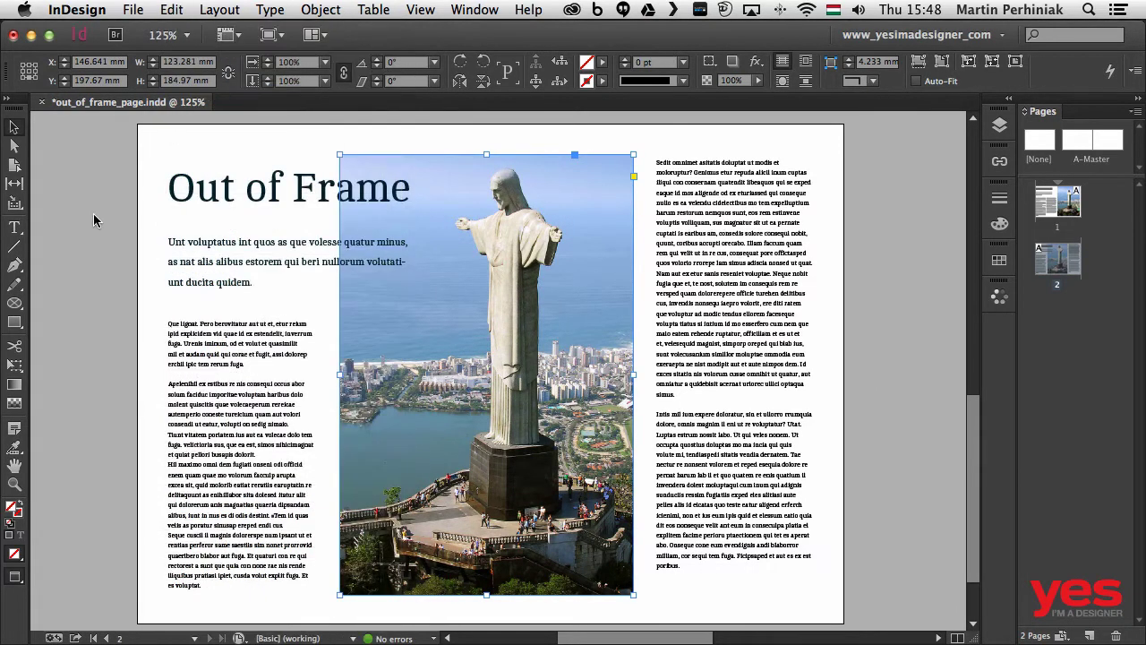
left_click(171, 10)
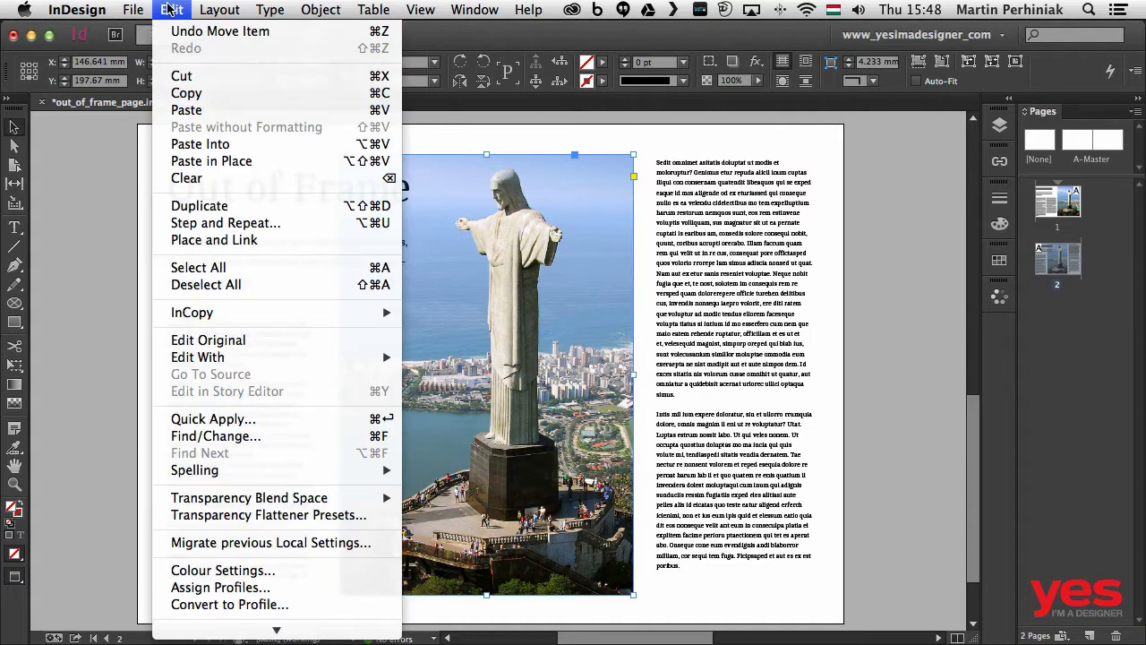
left_click(239, 162)
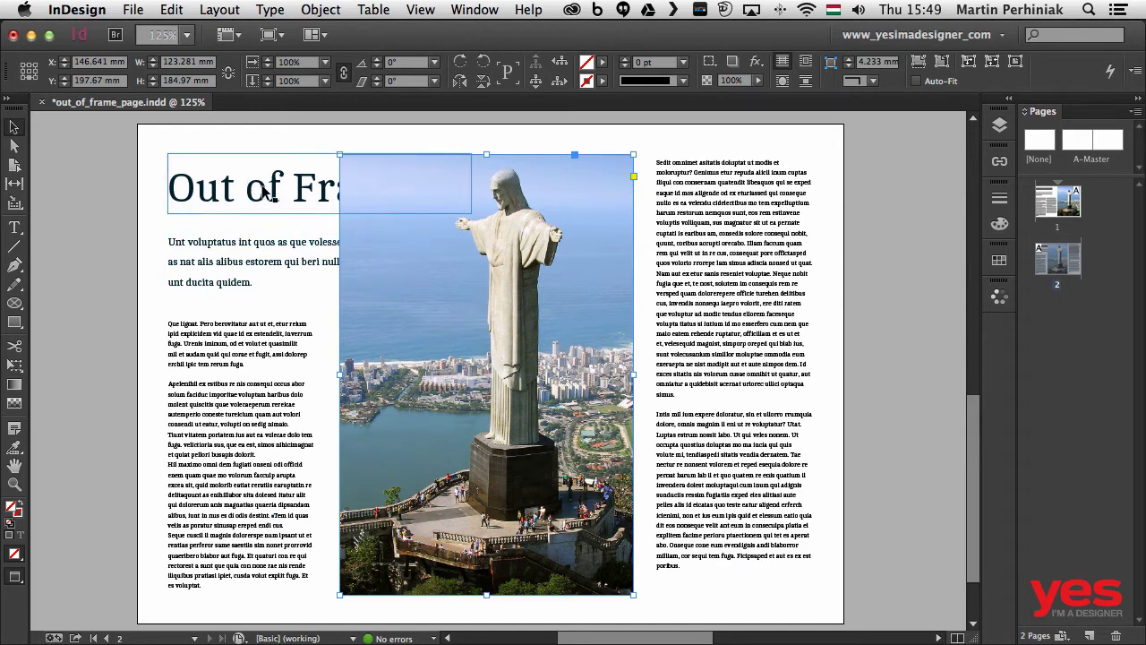
- Drag the duplicate frame right, then undo so it realigns over the original
left_click_drag(445, 240, 607, 373)
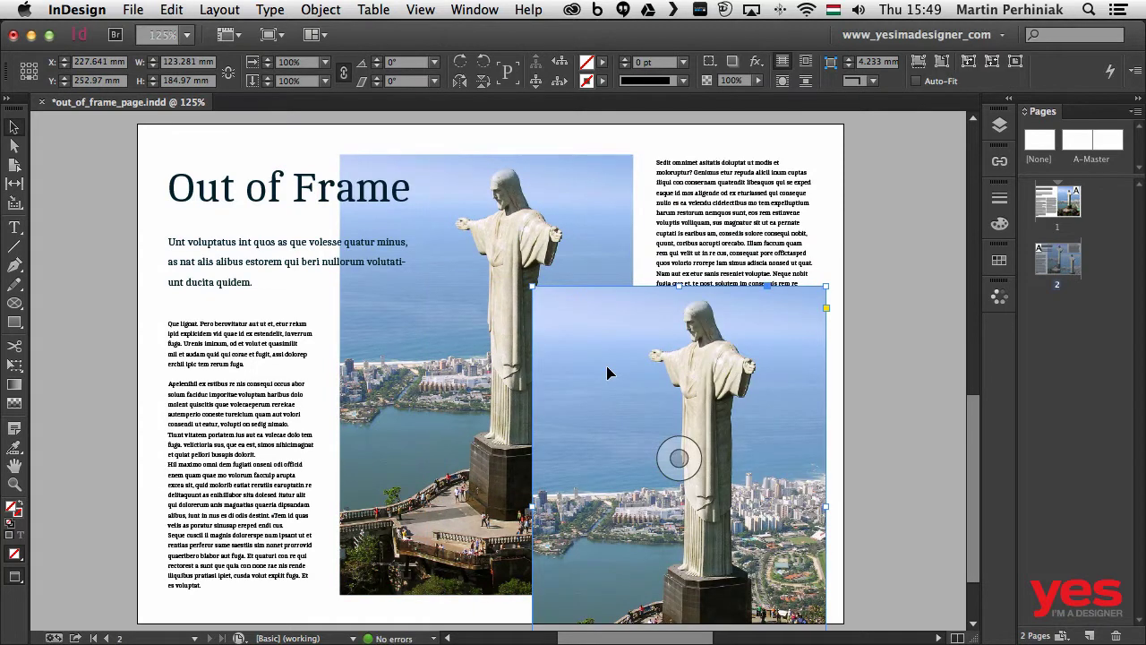
key("super+z")
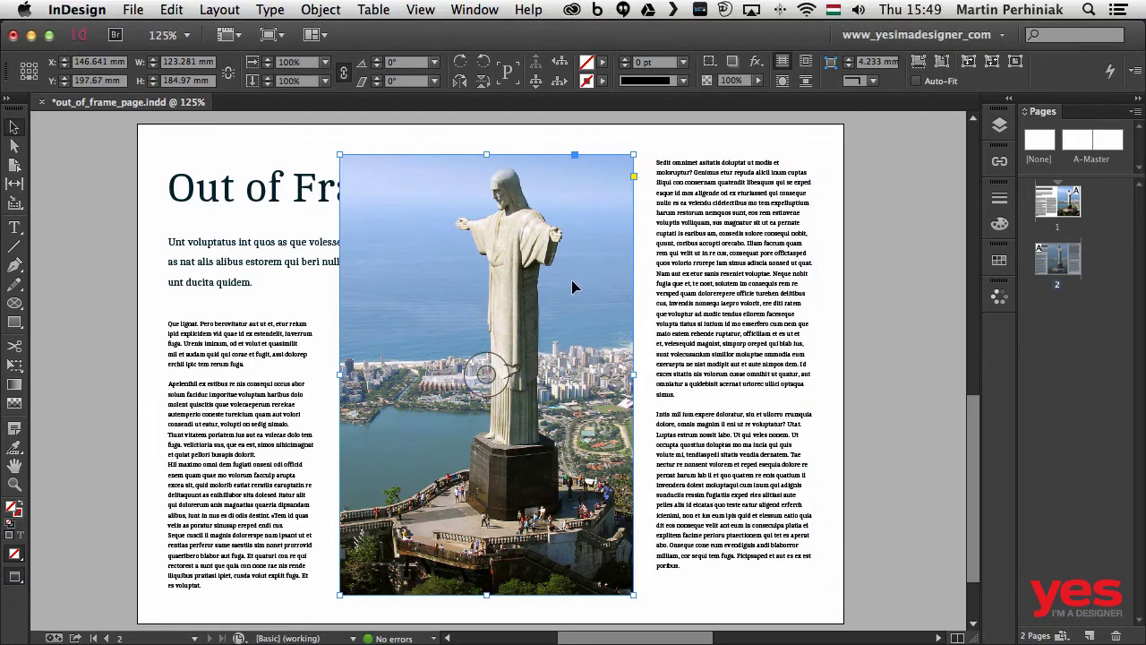
- Place out_of_frame_masked.psd into the selected duplicate frame, replacing its photo
left_click(133, 11)
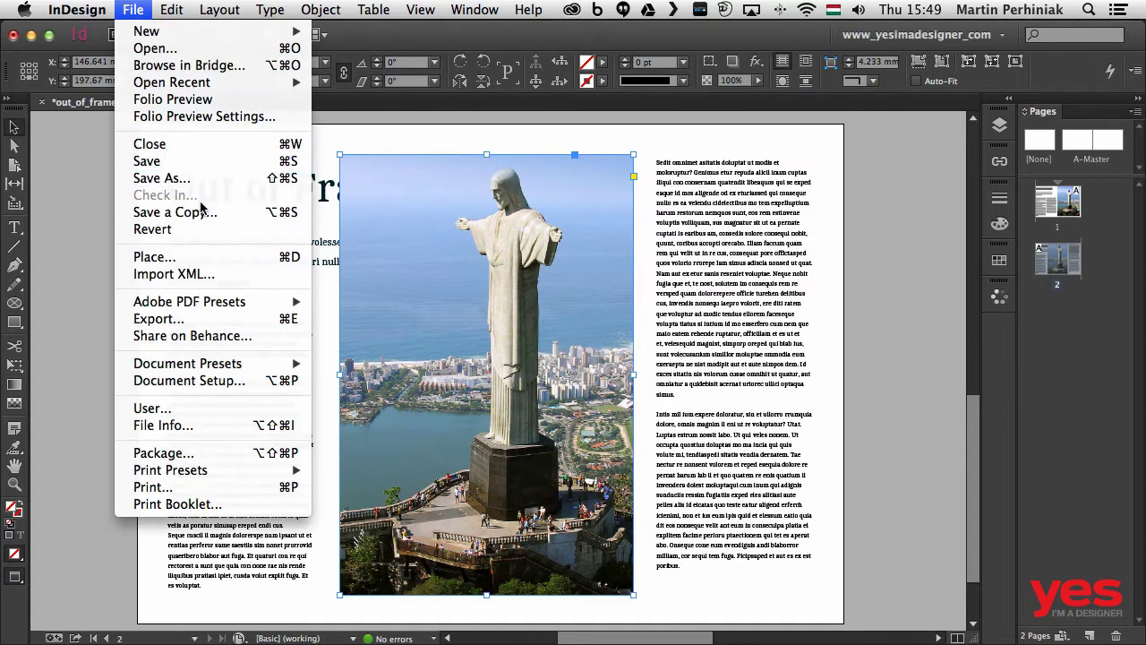
left_click(205, 260)
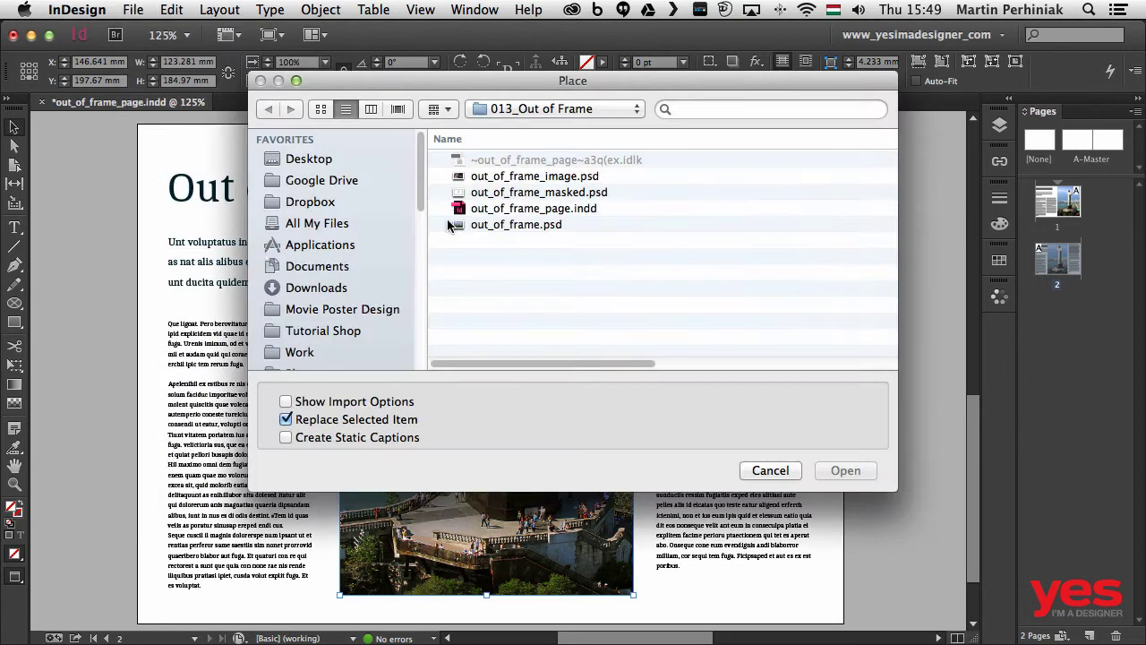
left_click(548, 193)
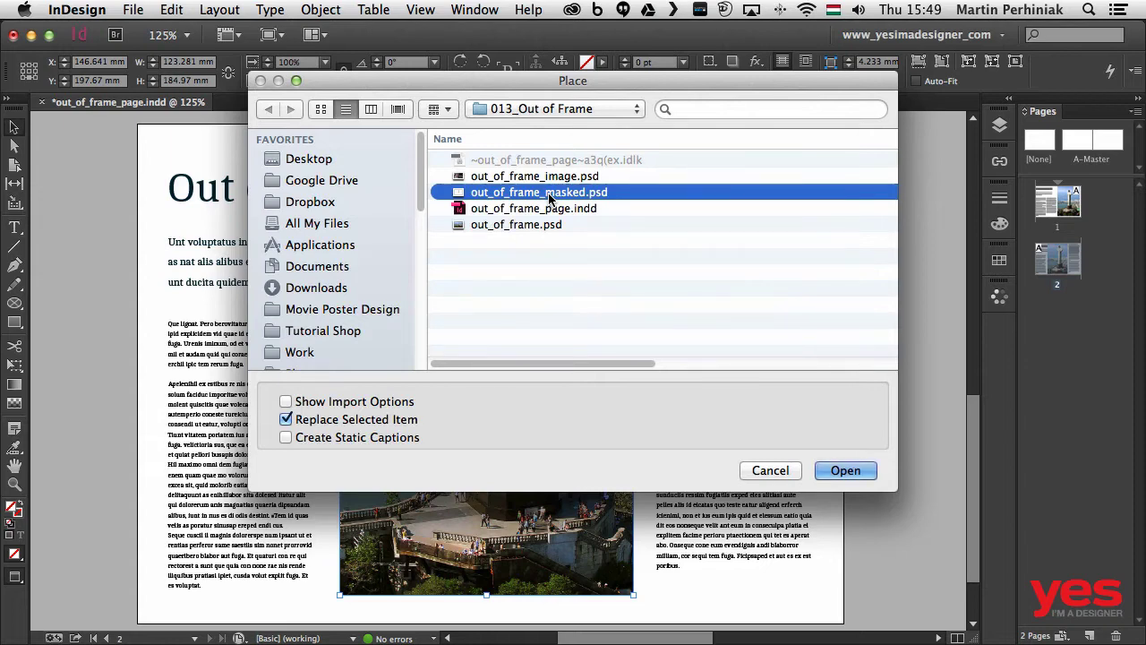
left_click(837, 470)
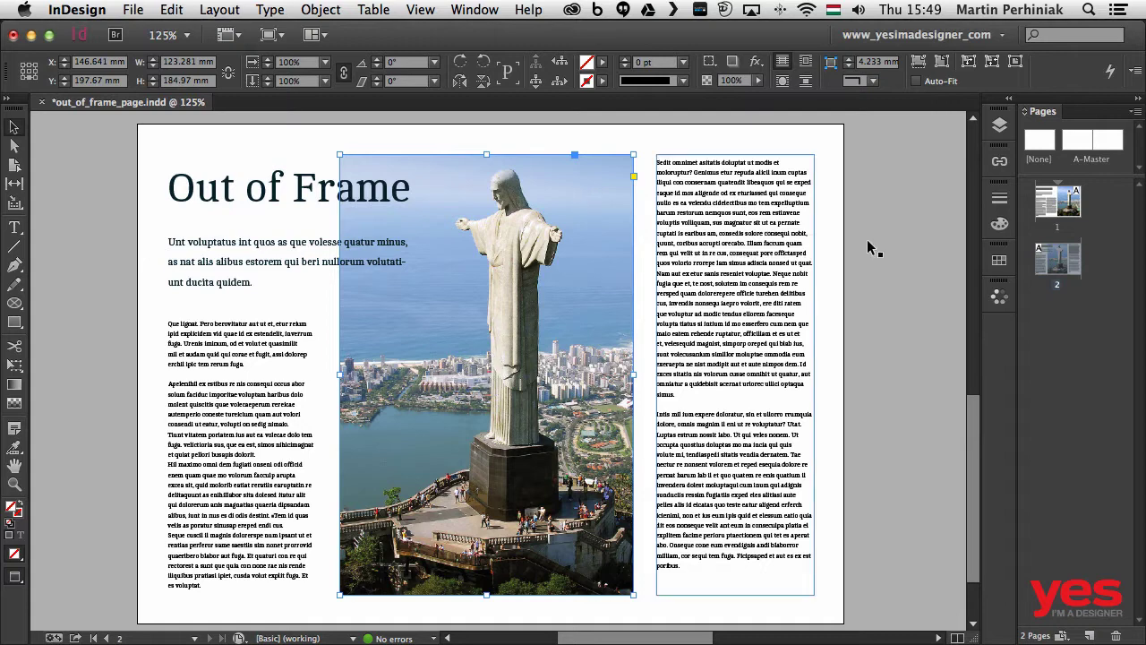
- Select out_of_frame.psd under Layer 1 and crop its frame's top down to about 123.6 mm tall
left_click(998, 162)
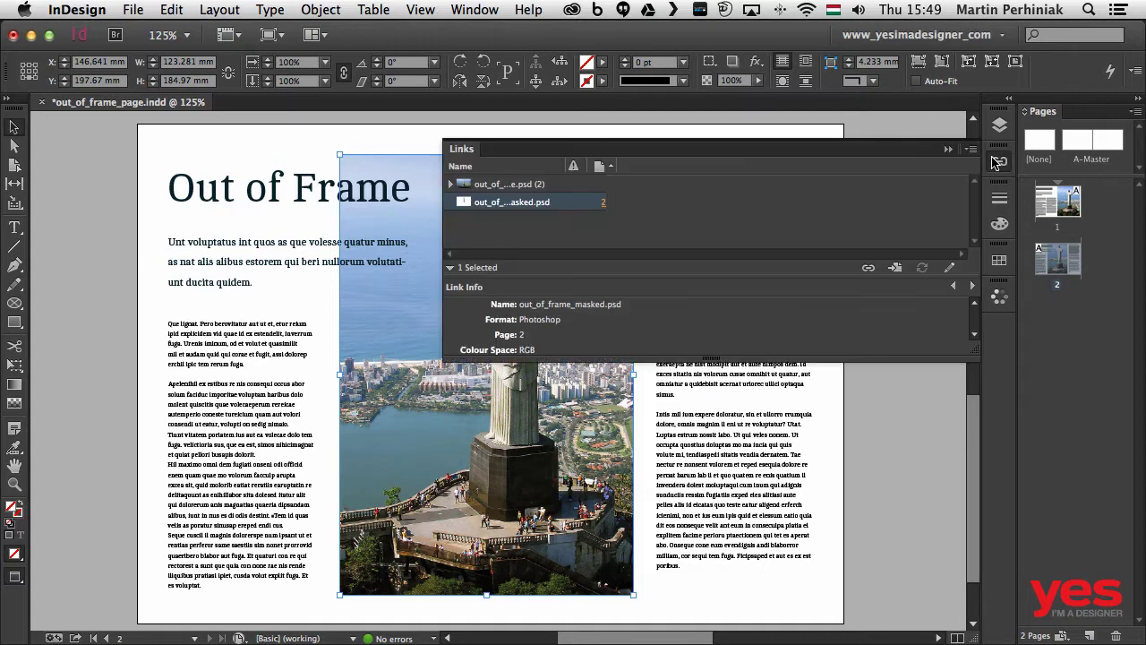
left_click(998, 162)
left_click(1000, 125)
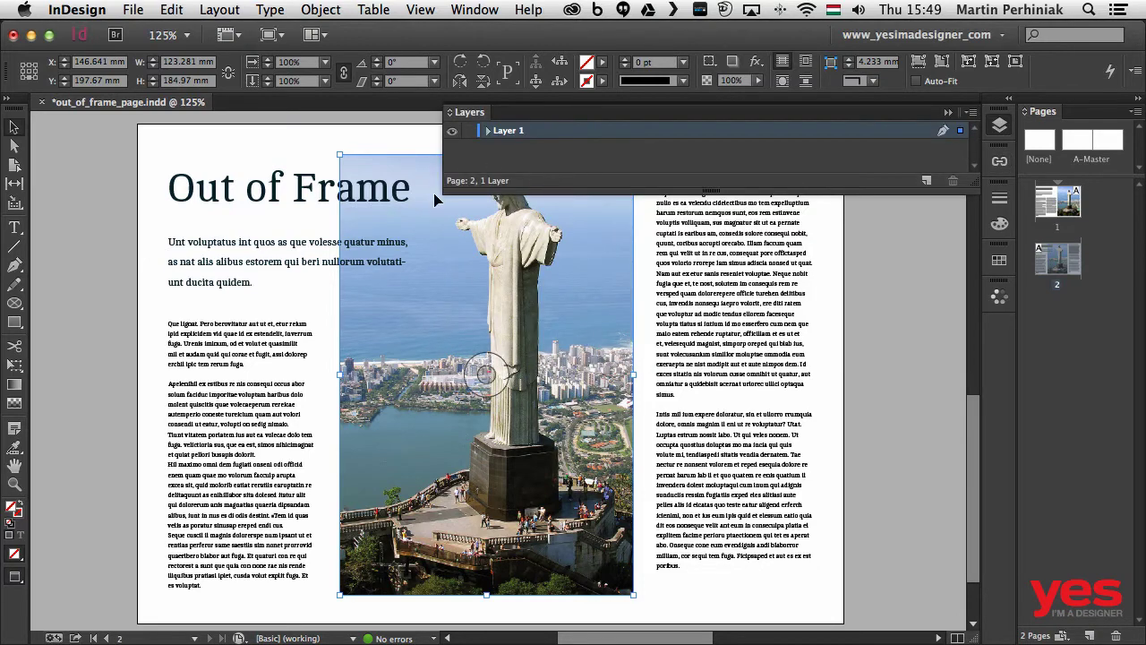
left_click_drag(435, 199, 704, 348)
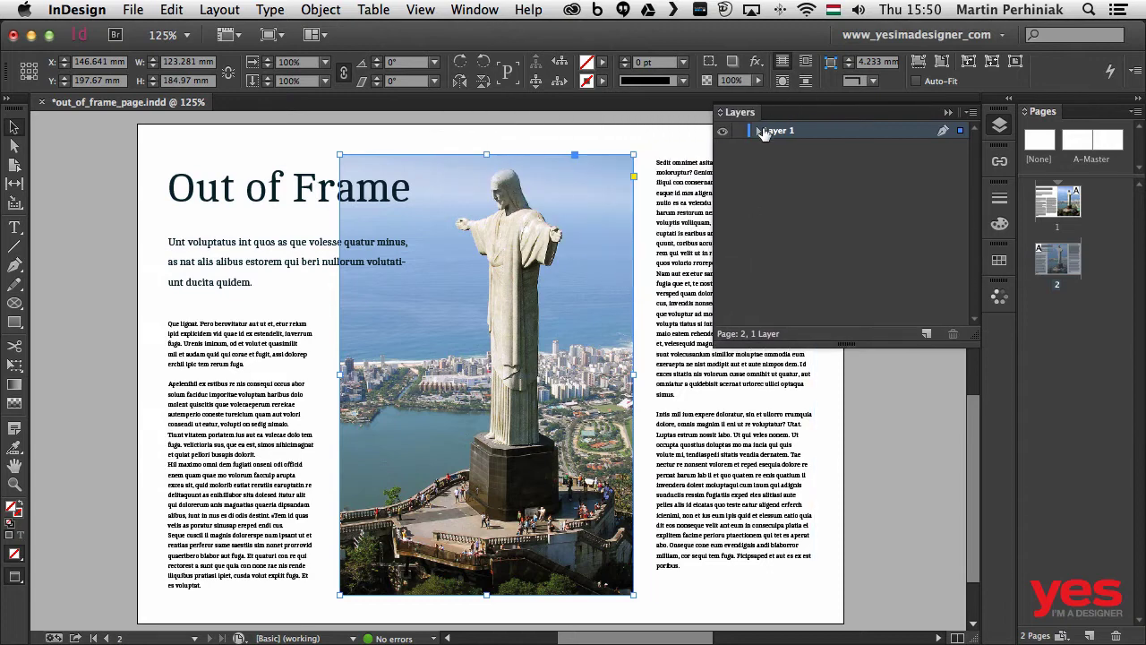
left_click(758, 131)
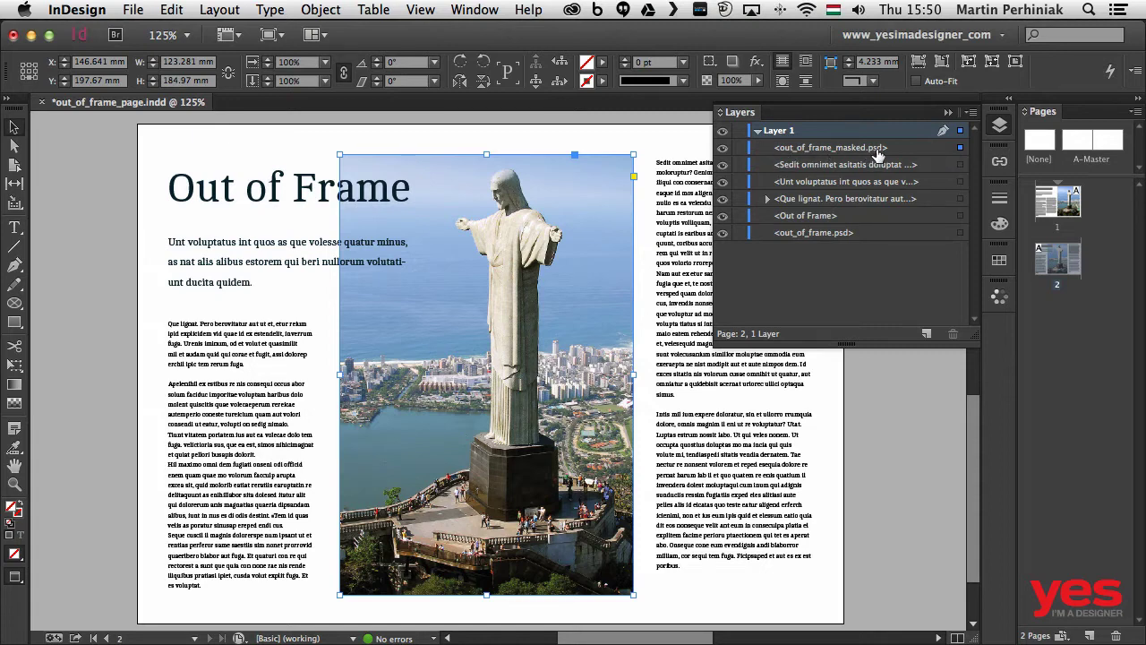
left_click(959, 232)
left_click_drag(486, 155, 491, 300)
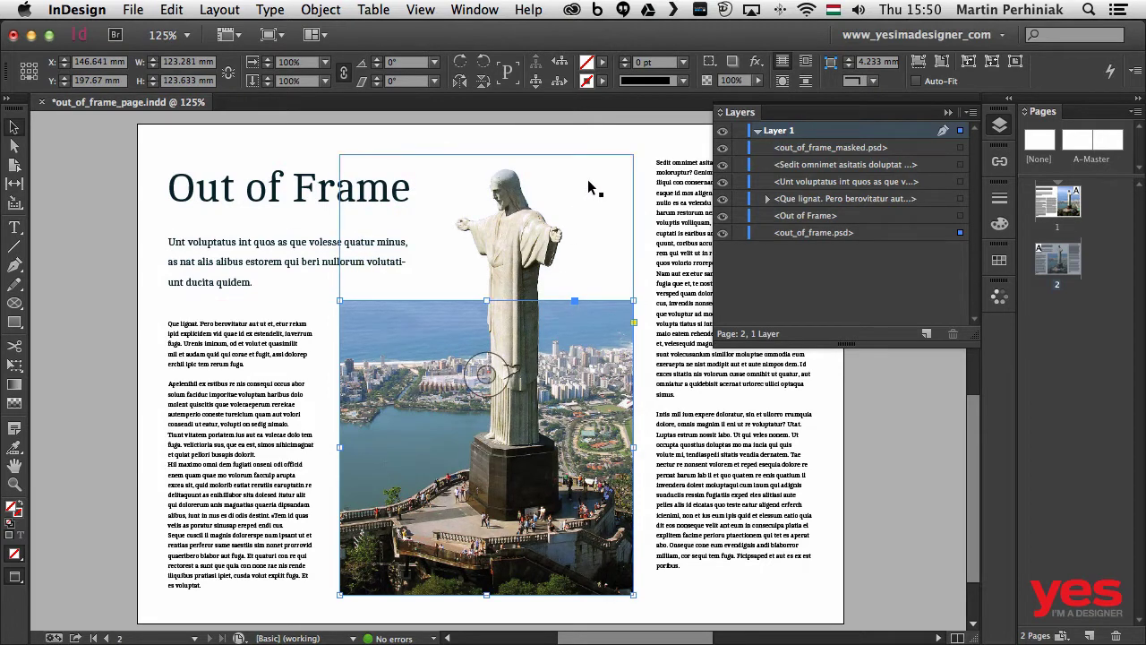
- Reselect out_of_frame.psd and crop its top further to about 116.2 mm tall
left_click(572, 132)
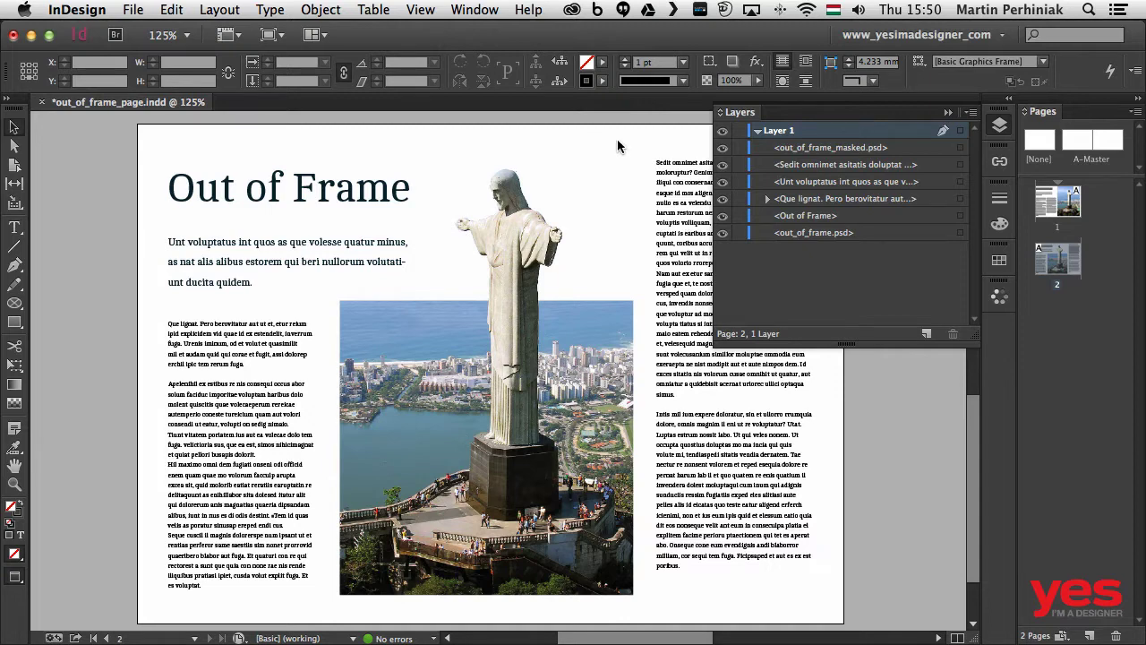
left_click(960, 233)
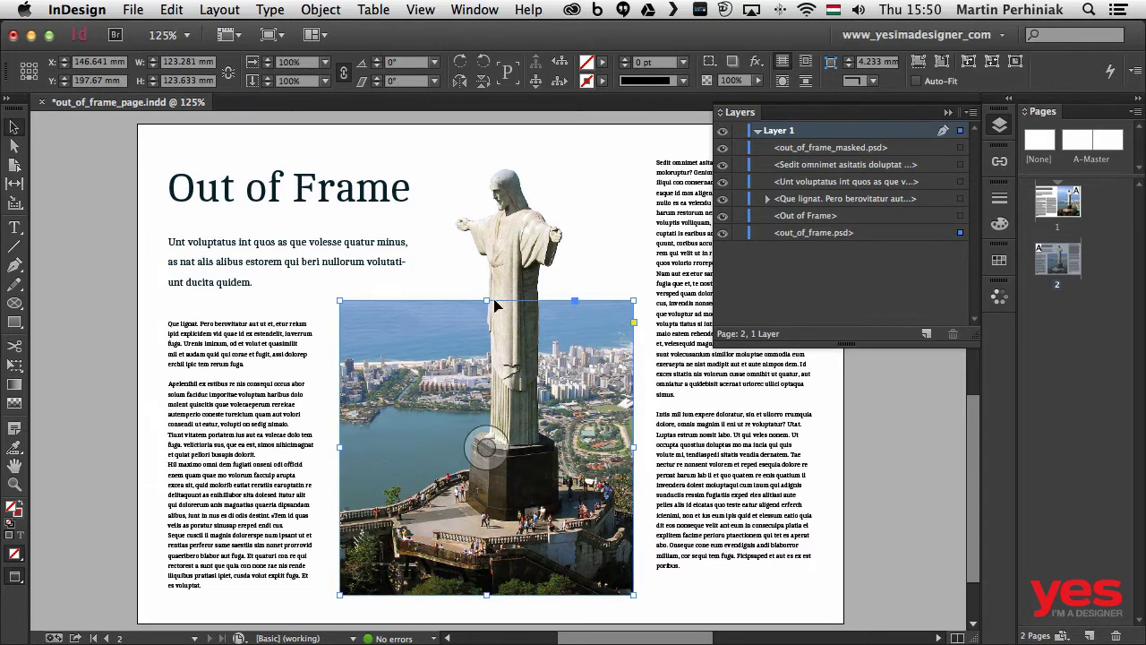
left_click_drag(486, 300, 485, 320)
left_click(619, 266)
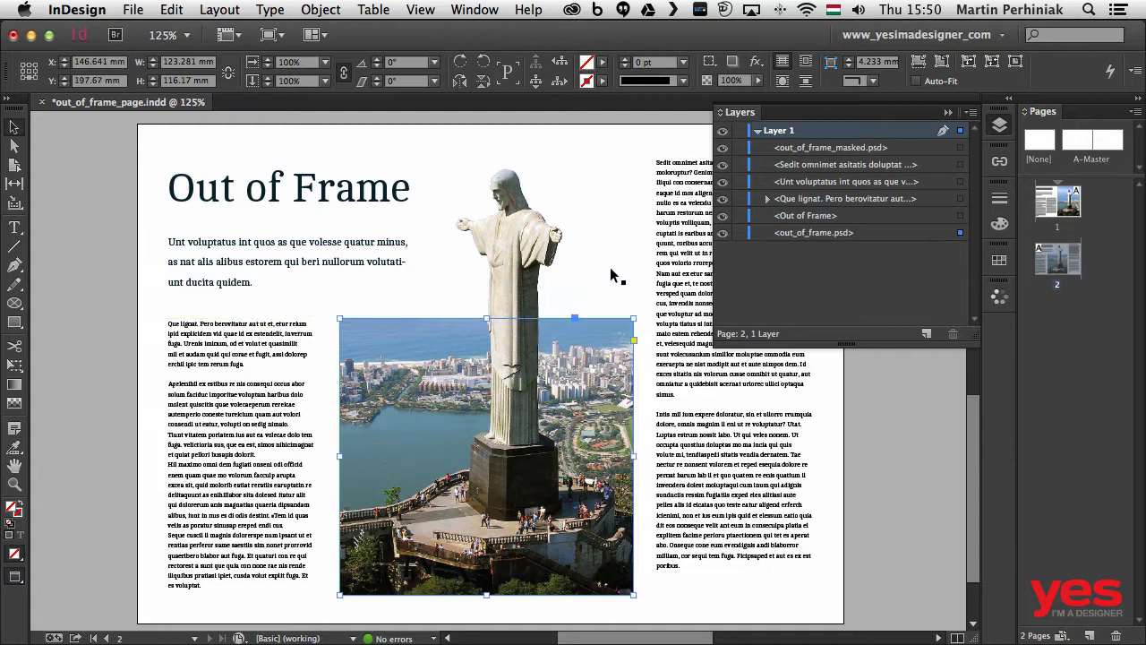
left_click(87, 272)
key("backslash")
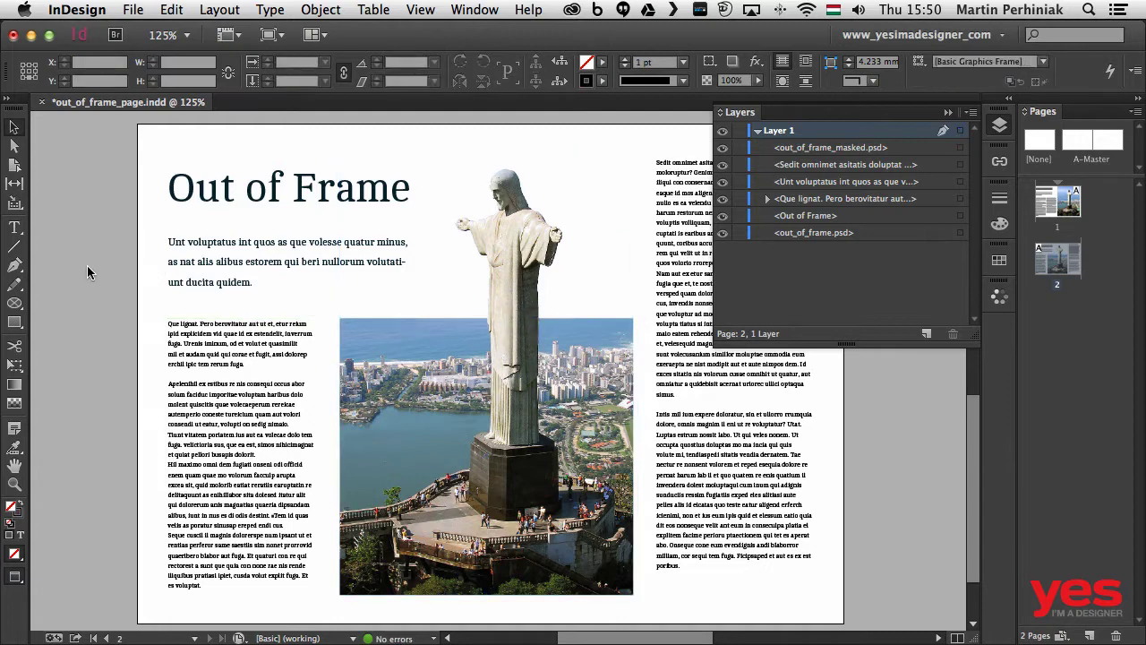
key("v")
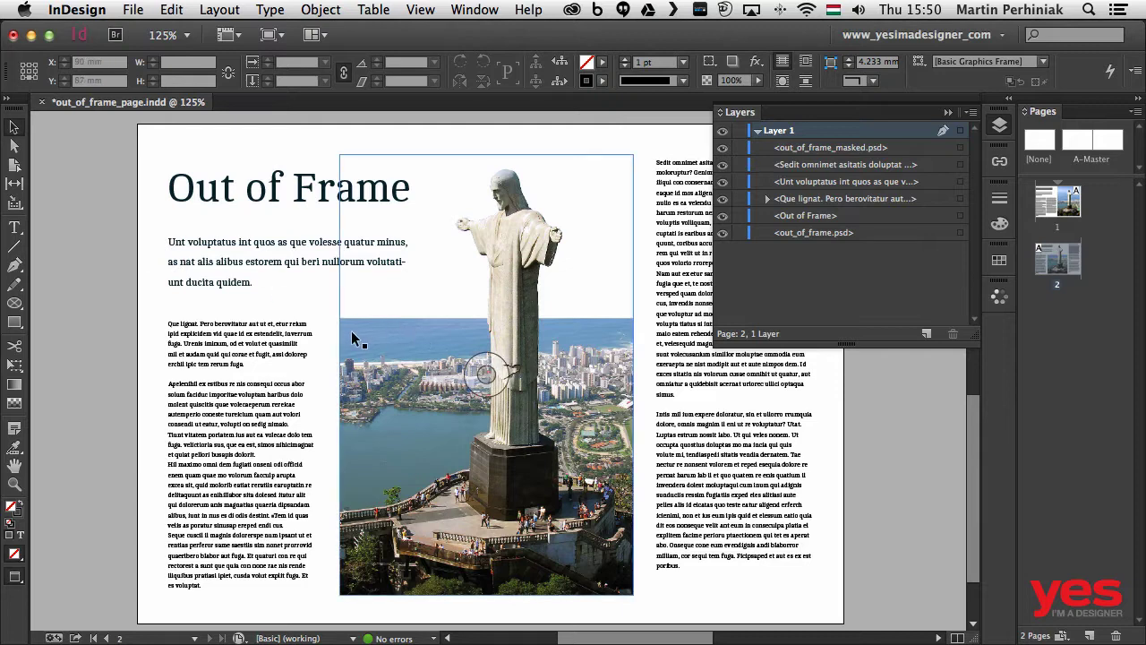
- Round the background photo frame's top-left and top-right corners with live corners, keeping the bottom corners square
left_click(960, 233)
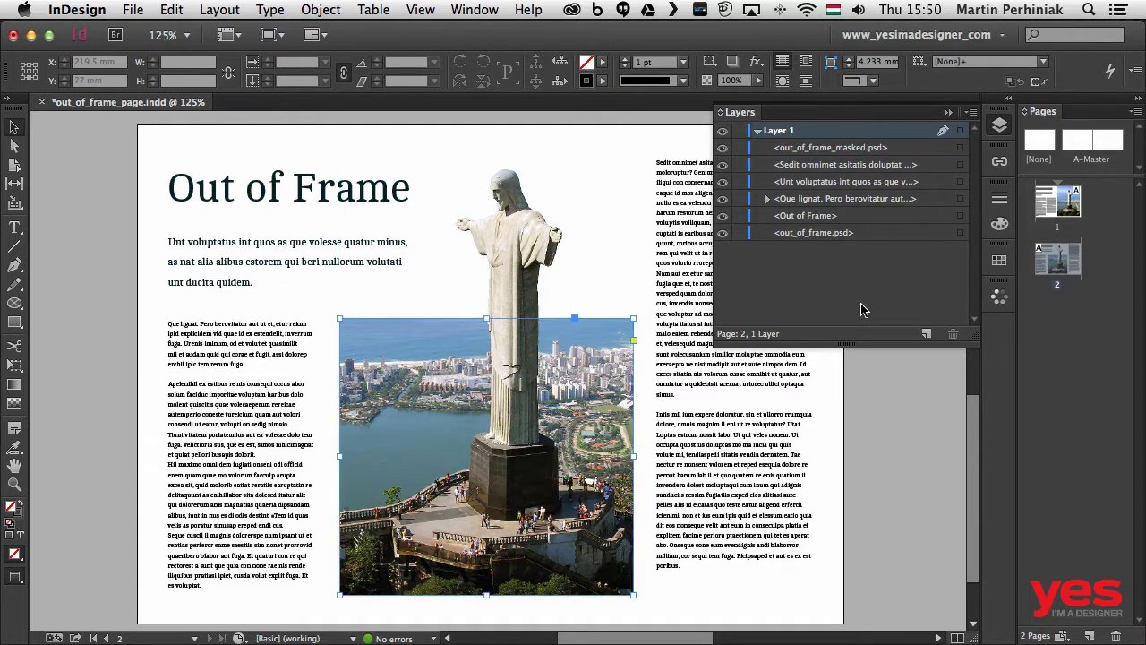
left_click(634, 343)
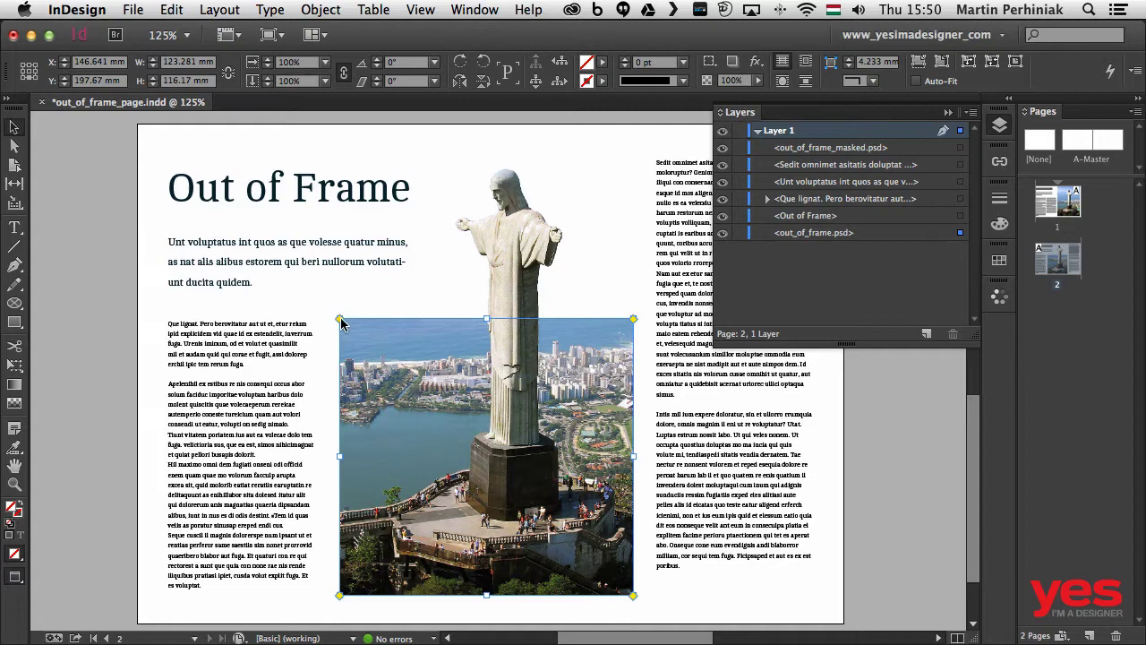
left_click_drag(341, 320, 382, 319)
left_click_drag(627, 325, 583, 321)
left_click(452, 149)
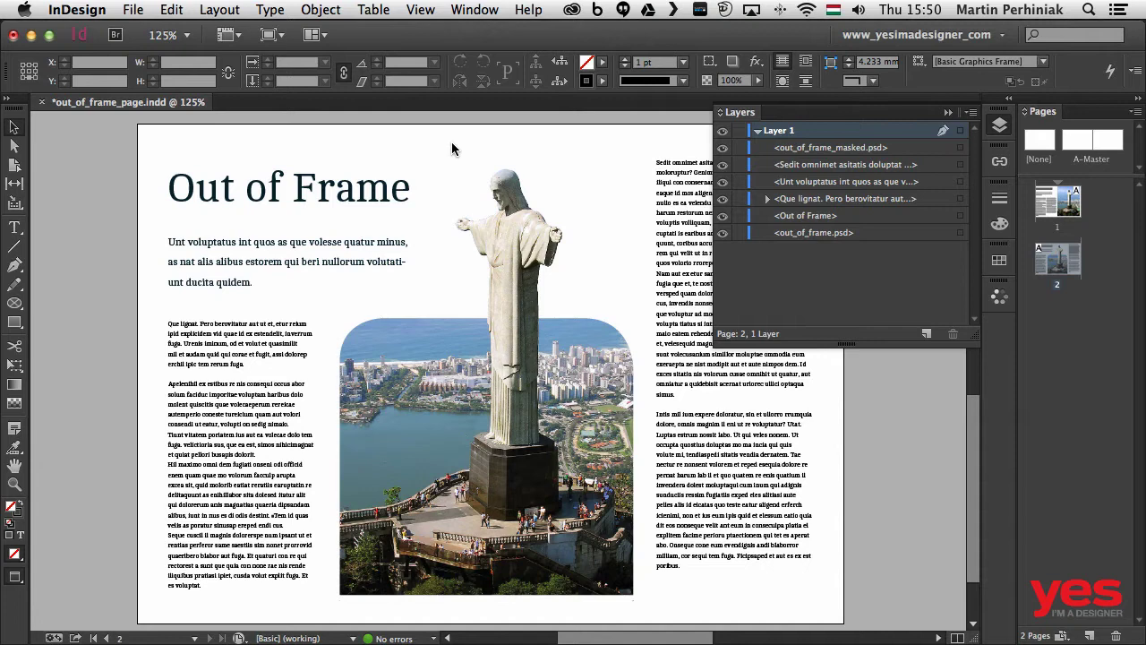
- Realign the masked statue frame exactly over the arched photo by undoing its nudges, then deselect
left_click(532, 261)
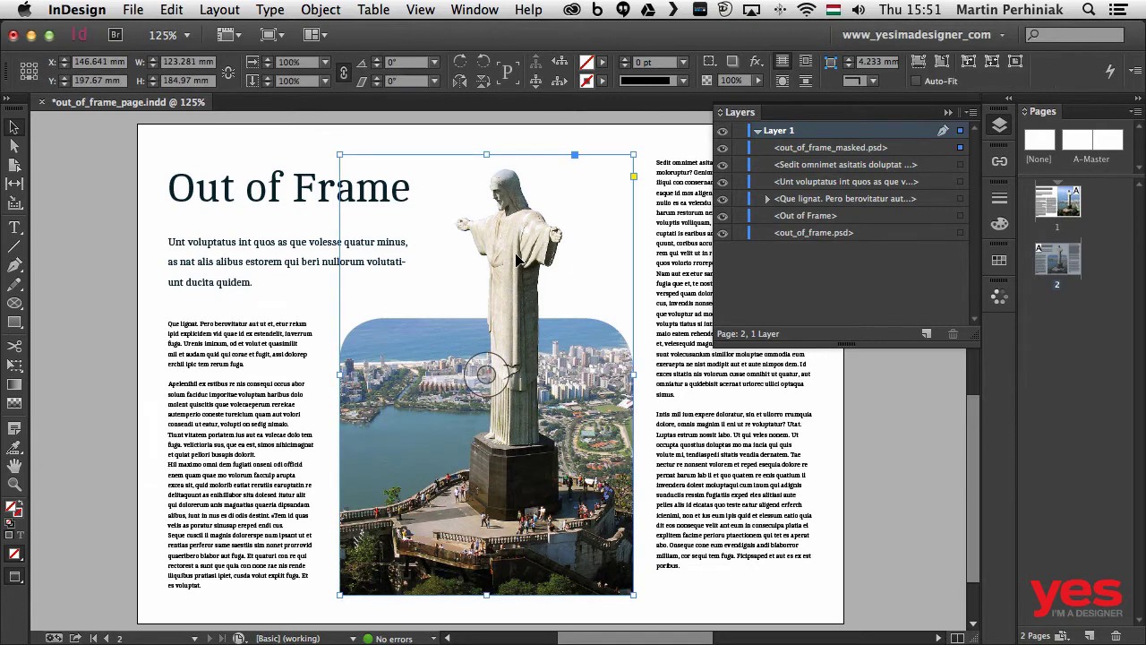
key("super+z")
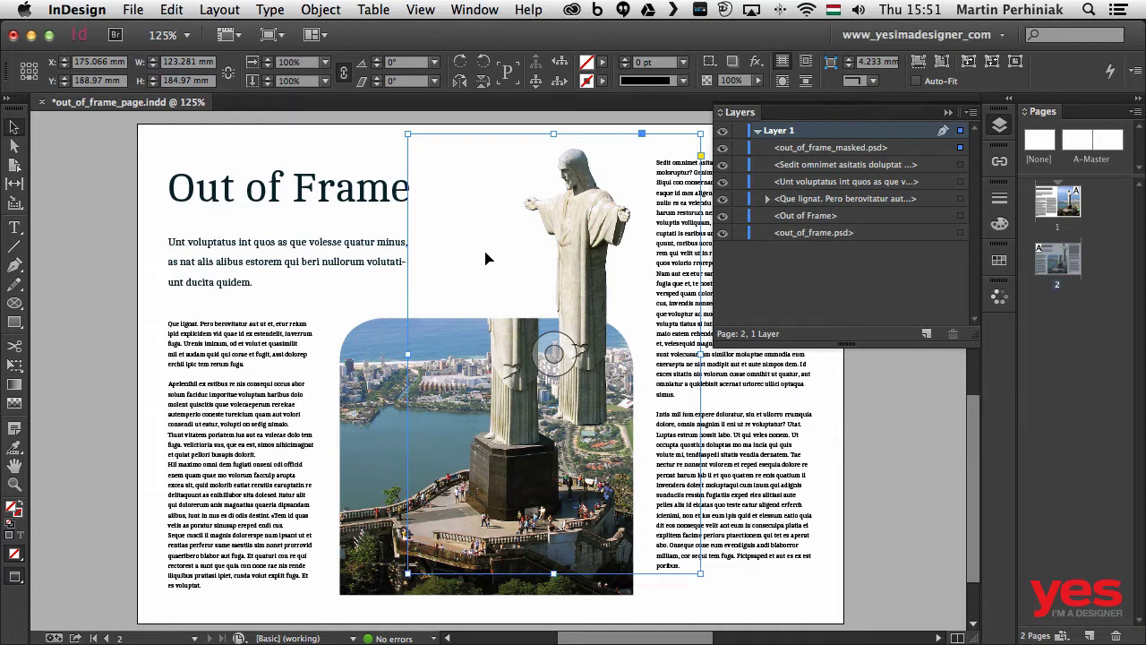
key("super+z")
left_click(75, 303)
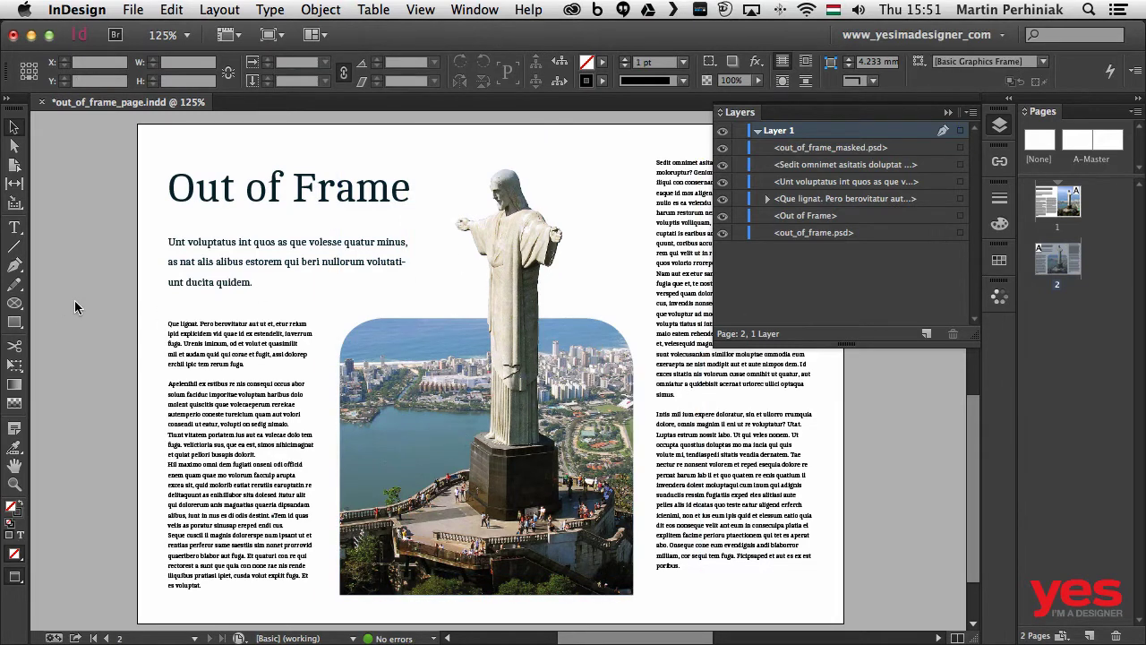
left_click(999, 125)
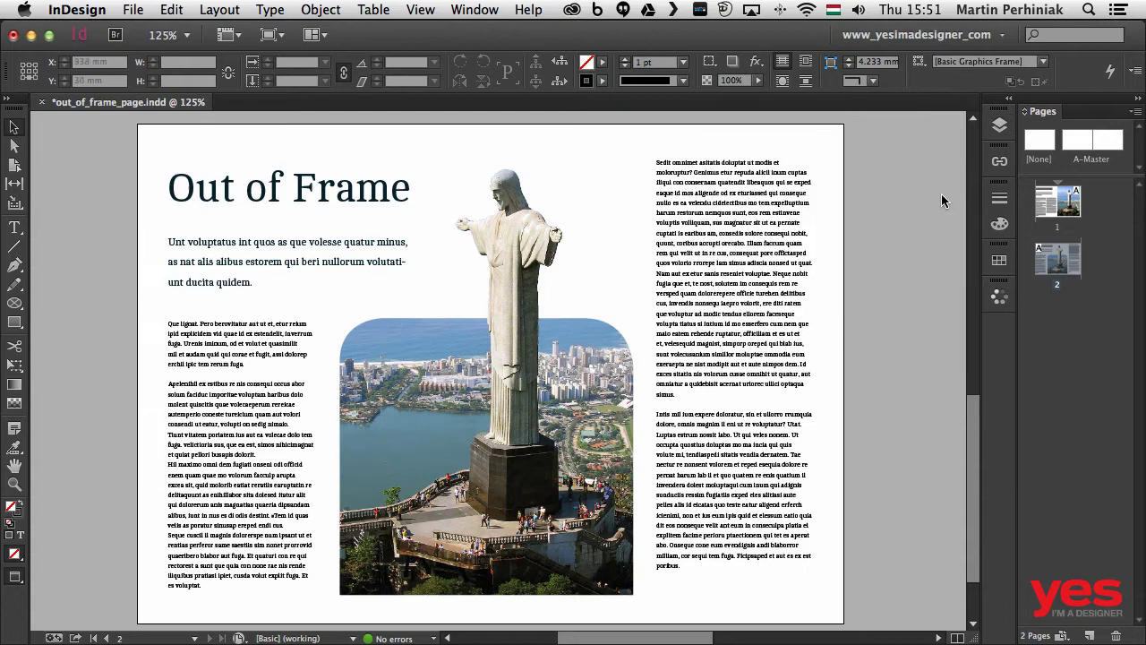